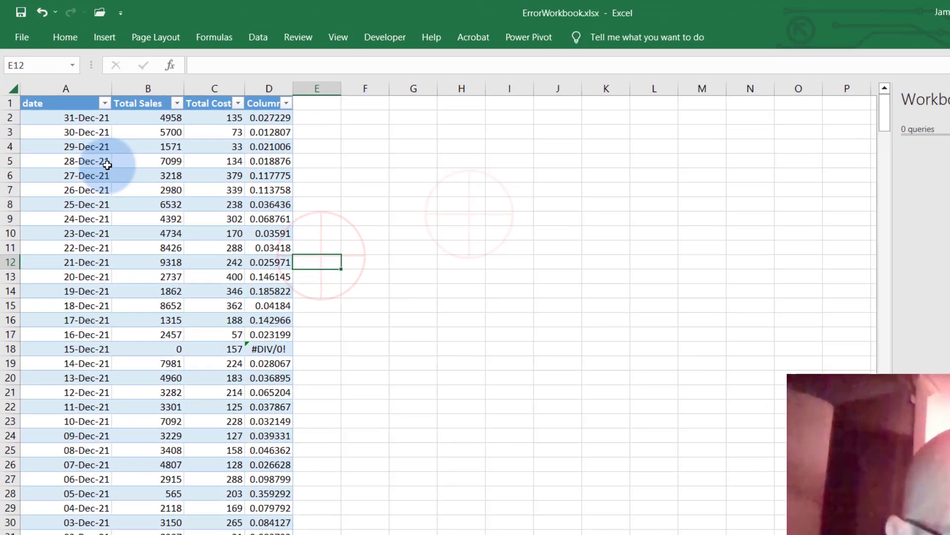
Review the date, sales, cost and ratio columns, then rename column D's header to 'Ratio cost to sales'
{"action": "left_click", "coordinate": [69, 109]}
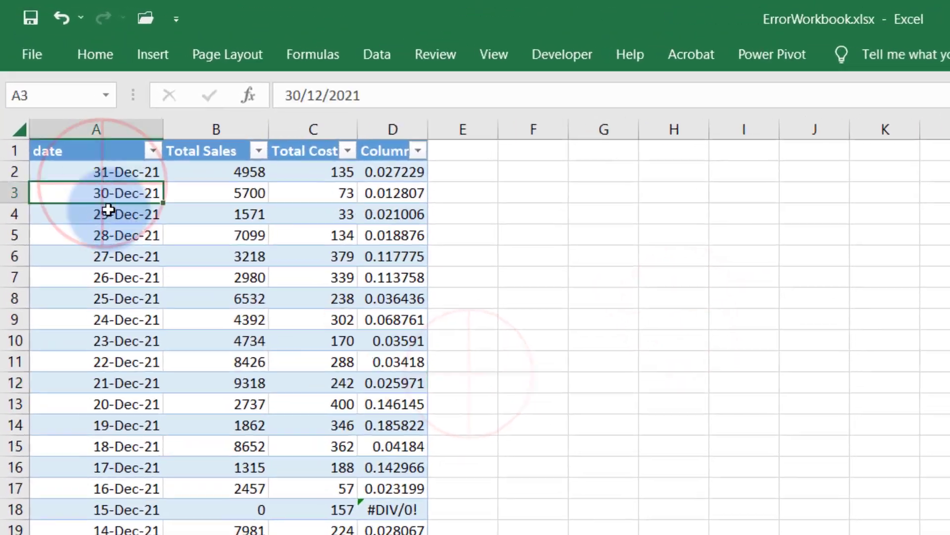
{"action": "left_click", "coordinate": [129, 143]}
{"action": "left_click_drag", "start_coordinate": [242, 317], "coordinate": [242, 346]}
{"action": "left_click_drag", "start_coordinate": [332, 215], "coordinate": [322, 303]}
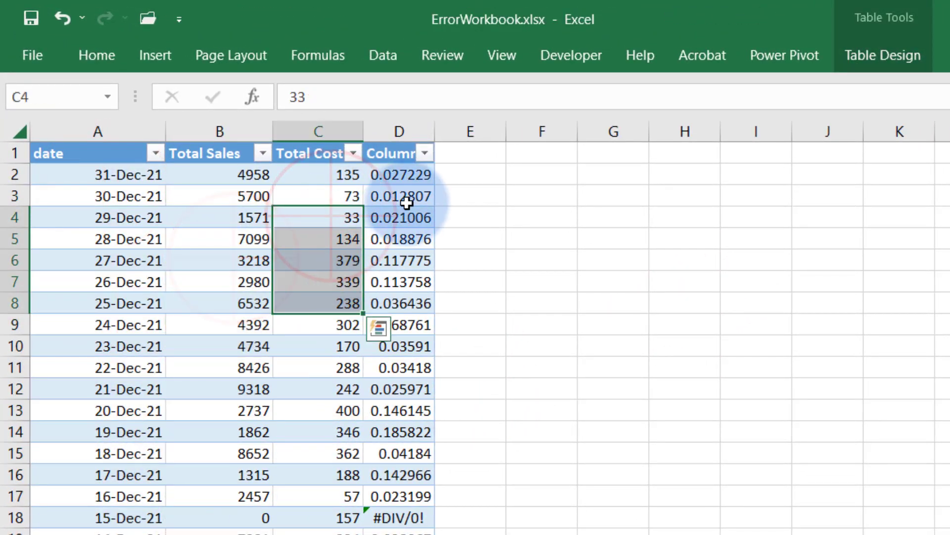
{"action": "left_click_drag", "start_coordinate": [401, 196], "coordinate": [379, 405]}
{"action": "left_click", "coordinate": [382, 153]}
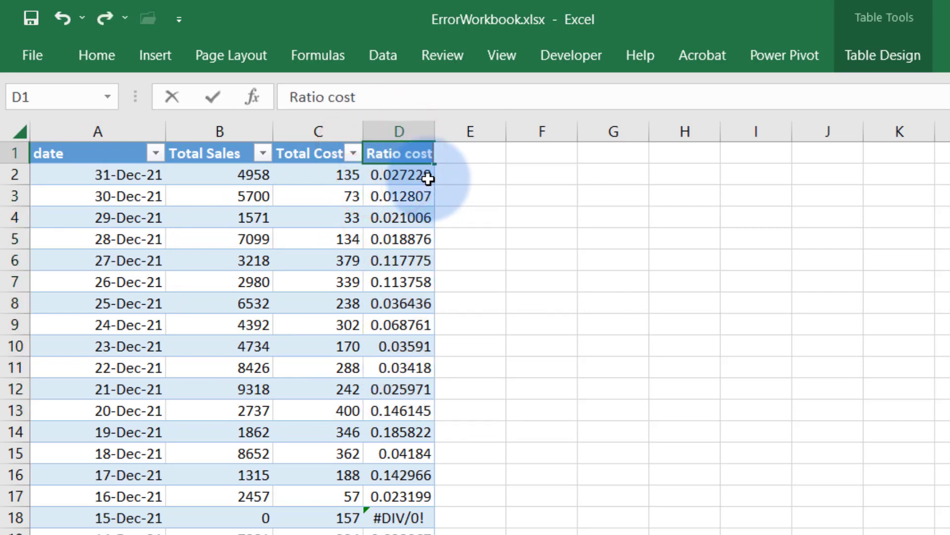
{"action": "left_click", "coordinate": [428, 179]}
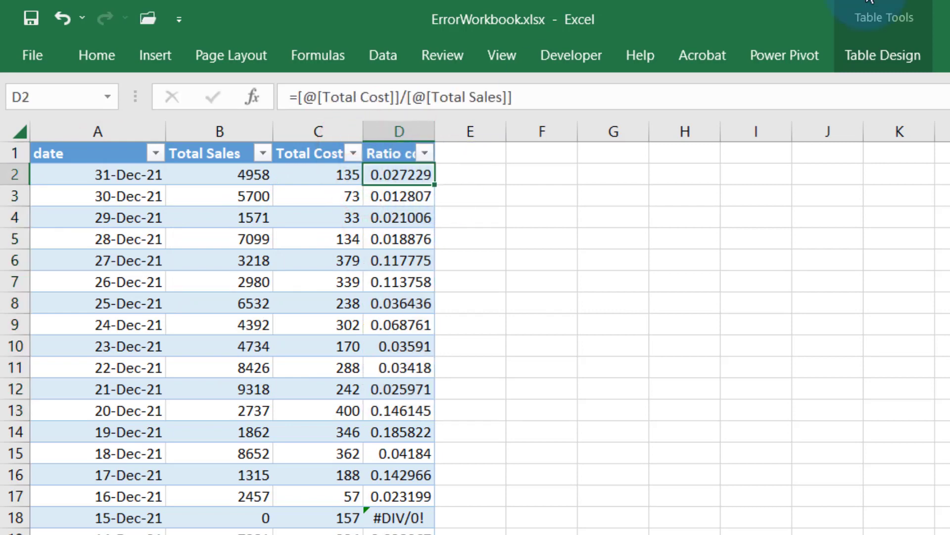
Load Table1 into the Power Query Editor with Data > From Table
{"action": "left_click", "coordinate": [413, 302]}
{"action": "left_click", "coordinate": [243, 367]}
{"action": "scroll", "coordinate": [266, 389], "scroll_direction": "down", "scroll_amount": 1}
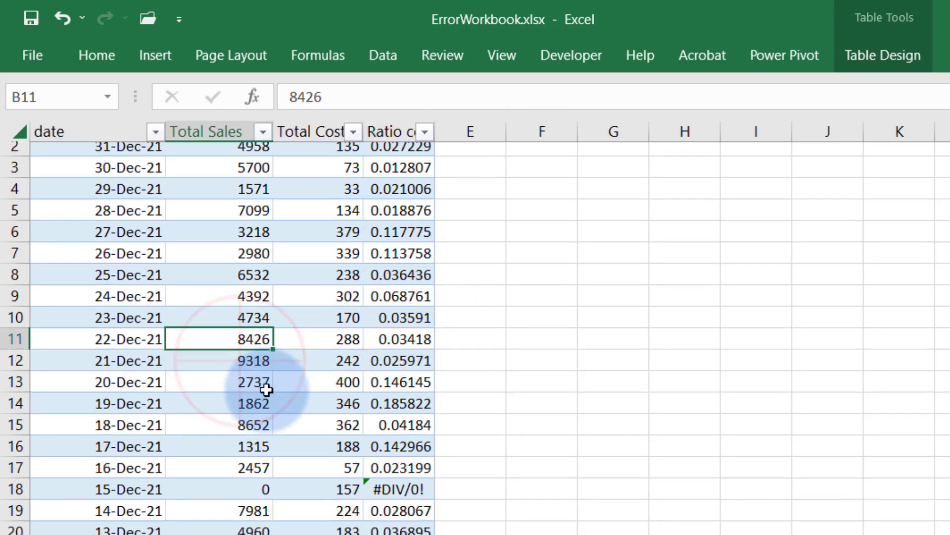
{"action": "scroll", "coordinate": [288, 361], "scroll_direction": "up", "scroll_amount": 1}
{"action": "left_click", "coordinate": [303, 342]}
{"action": "left_click", "coordinate": [384, 55]}
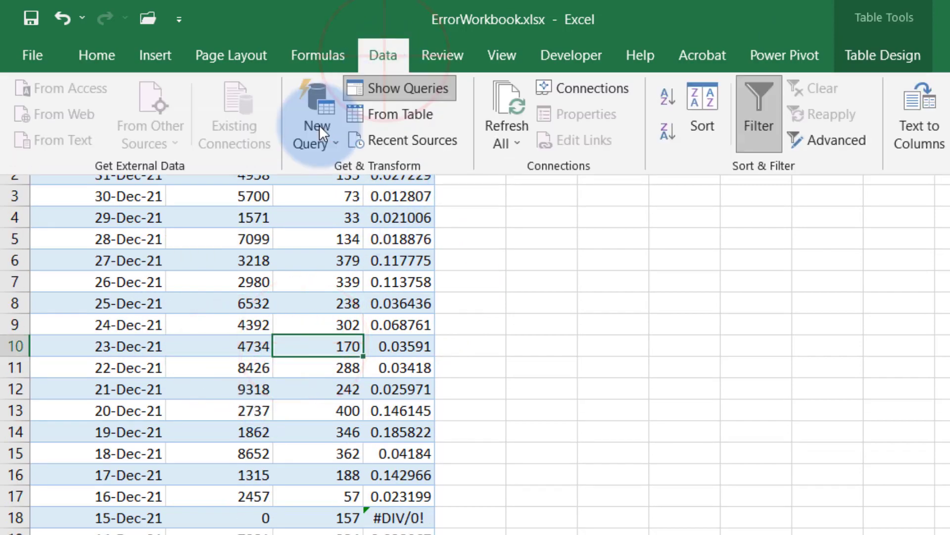
{"action": "left_click", "coordinate": [398, 119]}
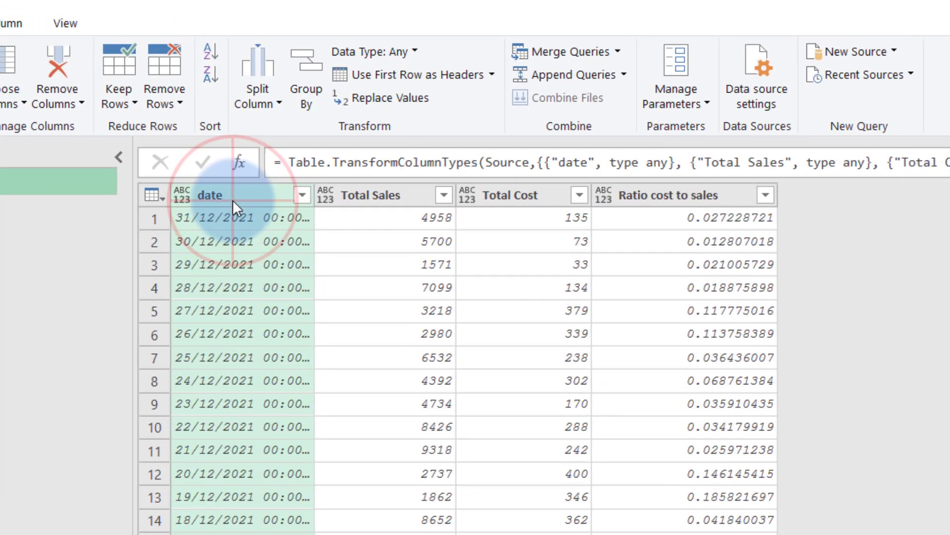
Set the date column to Date, and Total Sales and Total Cost to Whole Number
{"action": "left_click", "coordinate": [63, 24]}
{"action": "left_click", "coordinate": [195, 77]}
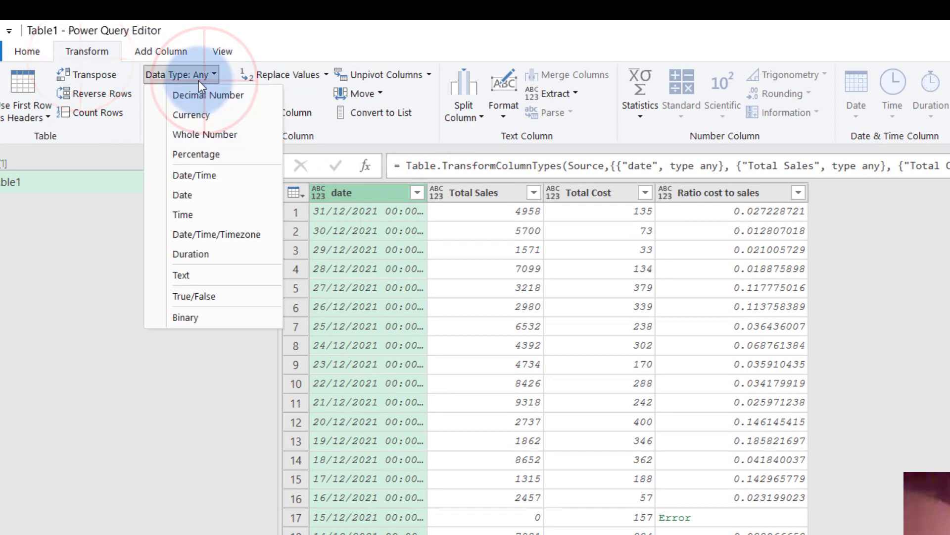
{"action": "left_click", "coordinate": [204, 190]}
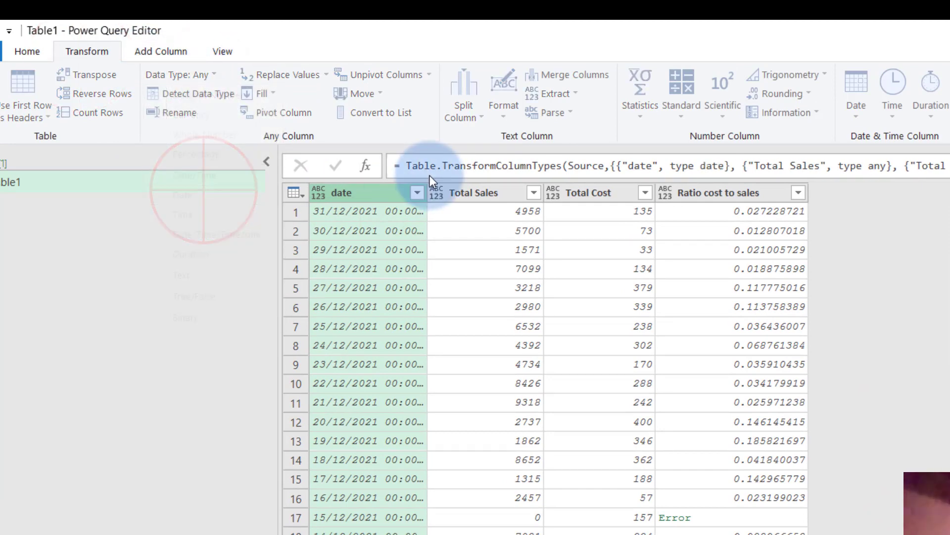
{"action": "left_click", "coordinate": [495, 193]}
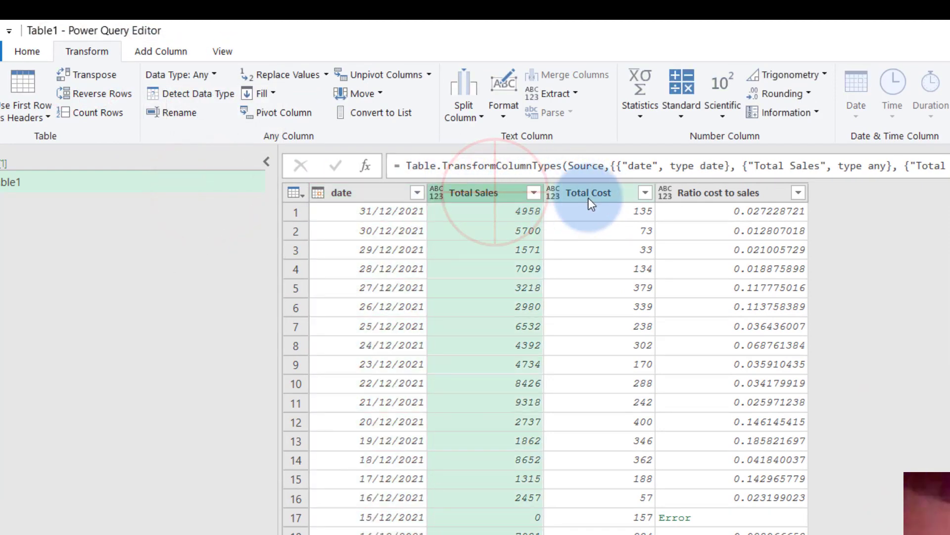
{"action": "left_click", "coordinate": [588, 197], "text": "ctrl"}
{"action": "right_click", "coordinate": [588, 197]}
{"action": "left_click", "coordinate": [199, 76]}
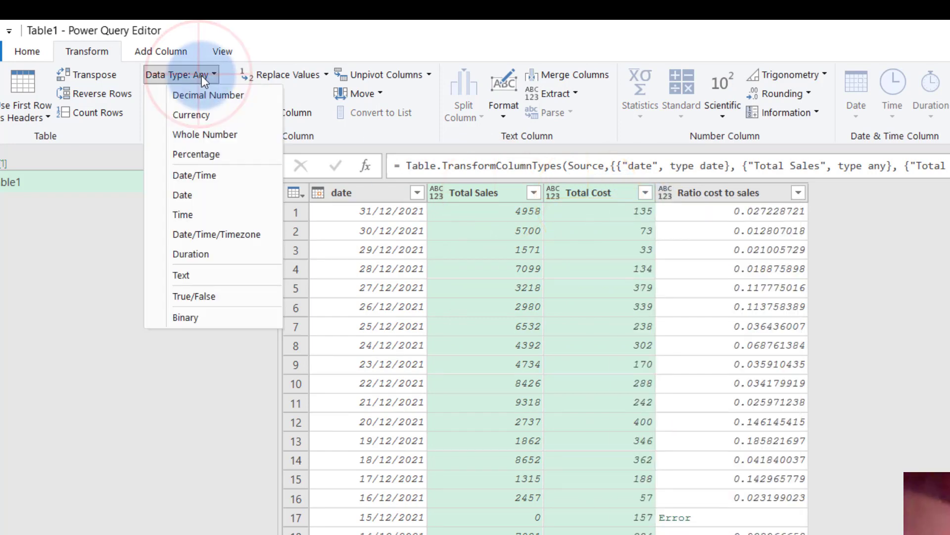
{"action": "left_click", "coordinate": [207, 138]}
Make the ratio column Decimal Number and Close & Load Table1 into a new Excel sheet
{"action": "left_click", "coordinate": [733, 193]}
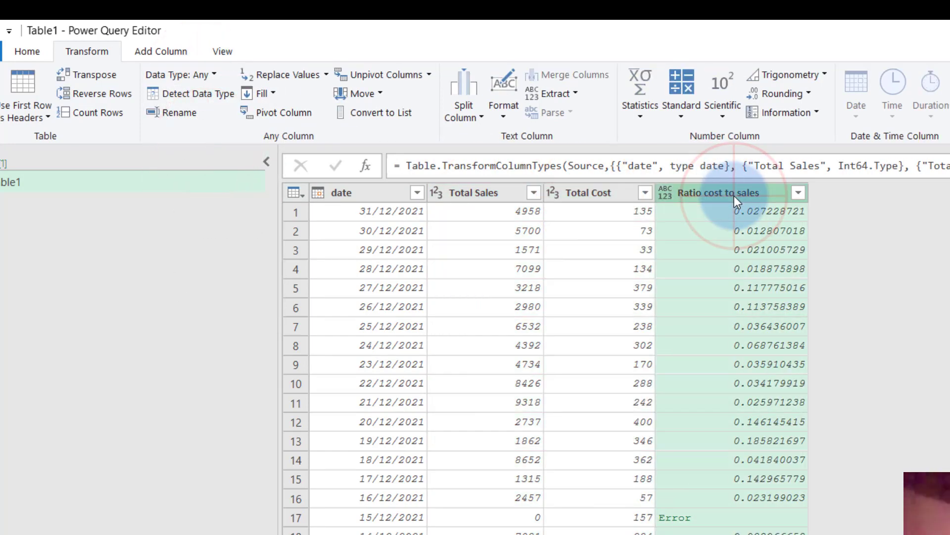
{"action": "left_click", "coordinate": [213, 75]}
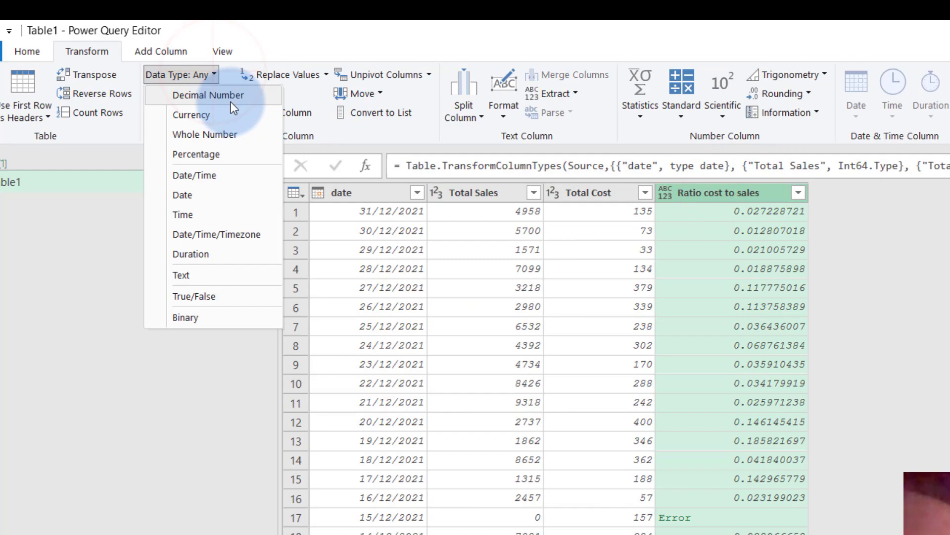
{"action": "left_click", "coordinate": [228, 98]}
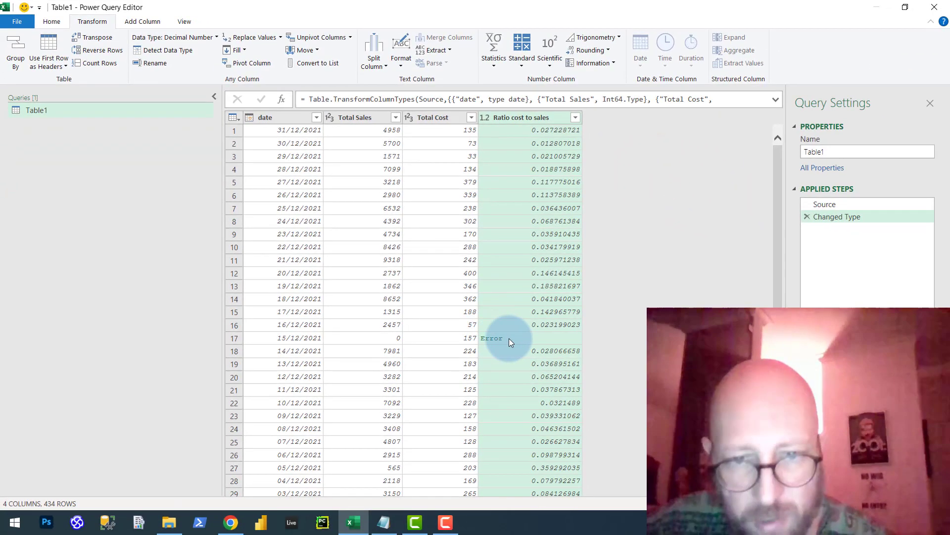
{"action": "left_click", "coordinate": [650, 165]}
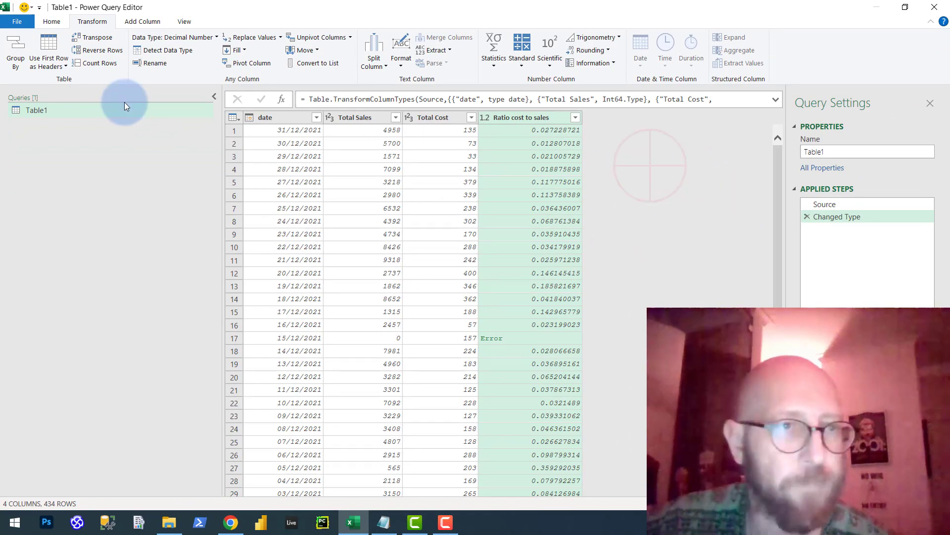
{"action": "left_click", "coordinate": [51, 21]}
{"action": "left_click", "coordinate": [15, 50]}
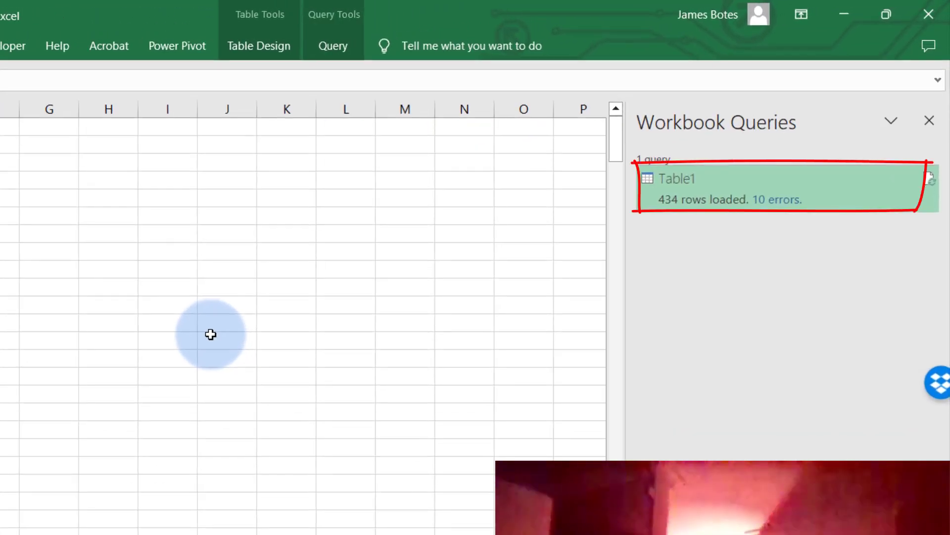
Open the 10 failed rows as an 'Errors in Table1' query, then reselect Table1's preview
{"action": "left_click", "coordinate": [167, 374]}
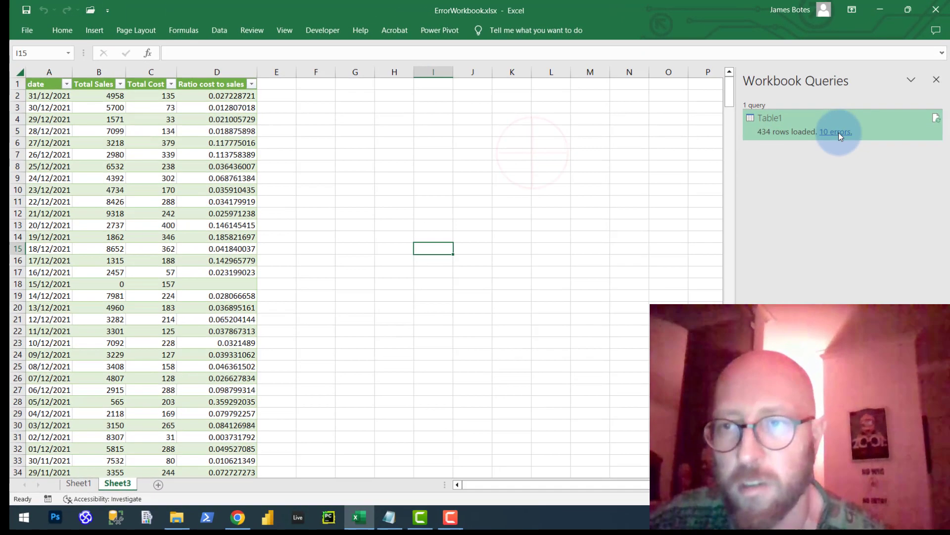
{"action": "left_click", "coordinate": [839, 132]}
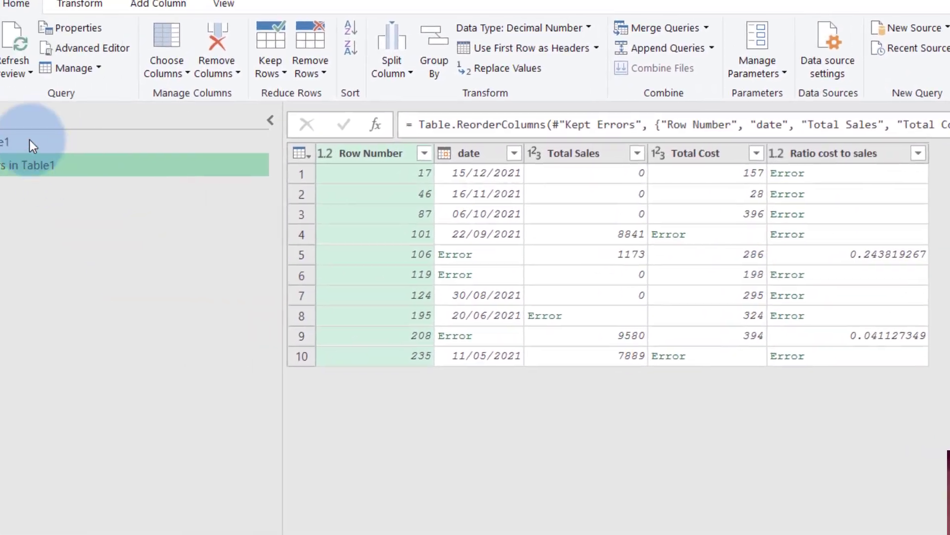
{"action": "left_click", "coordinate": [4, 134]}
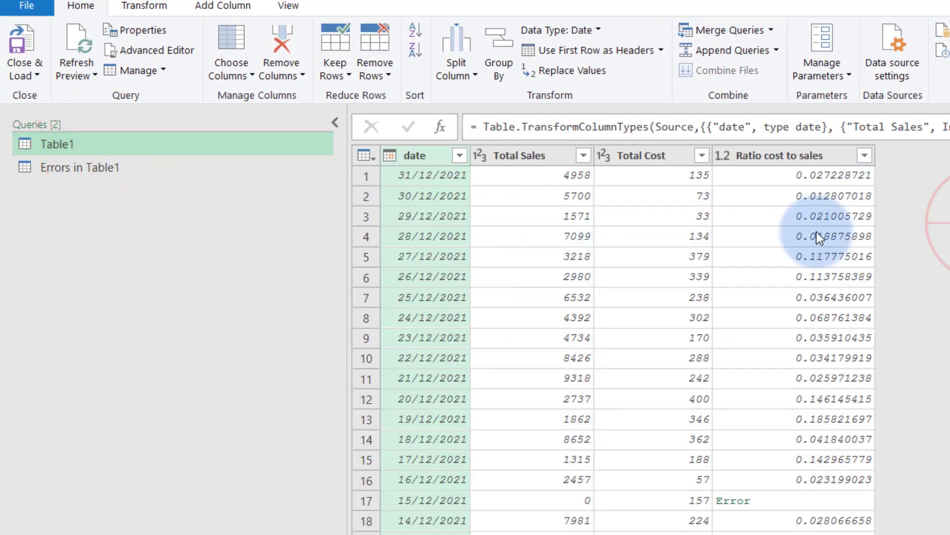
{"action": "left_click", "coordinate": [460, 156]}
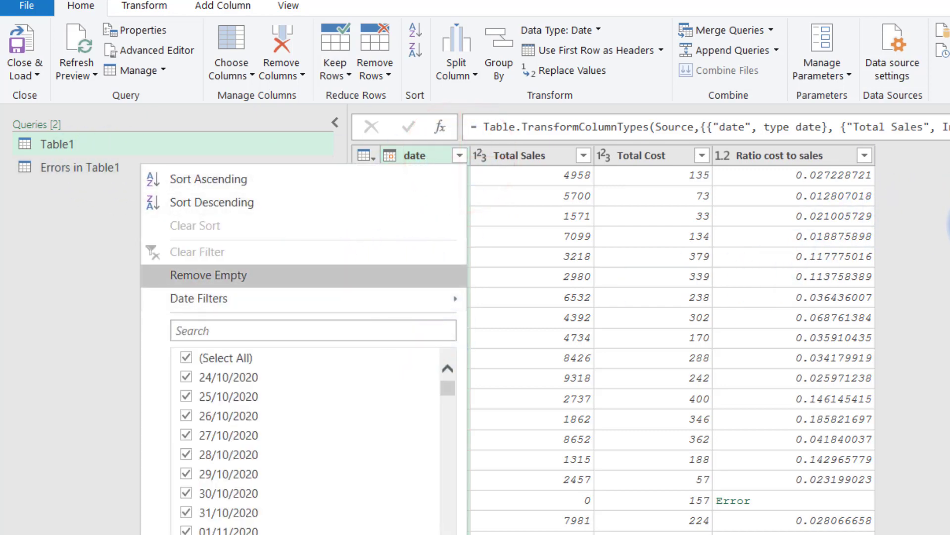
{"action": "left_click", "coordinate": [463, 177]}
{"action": "right_click", "coordinate": [434, 156]}
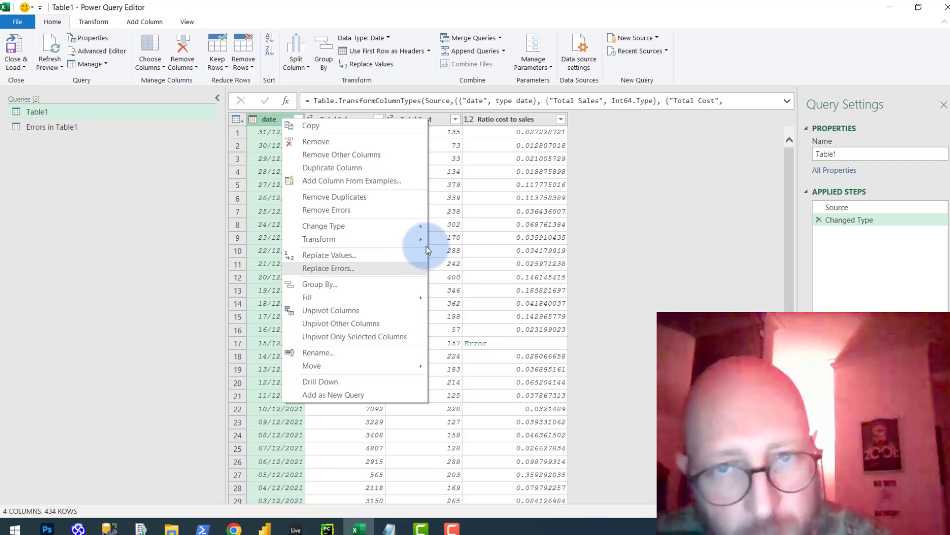
{"action": "left_click", "coordinate": [640, 188]}
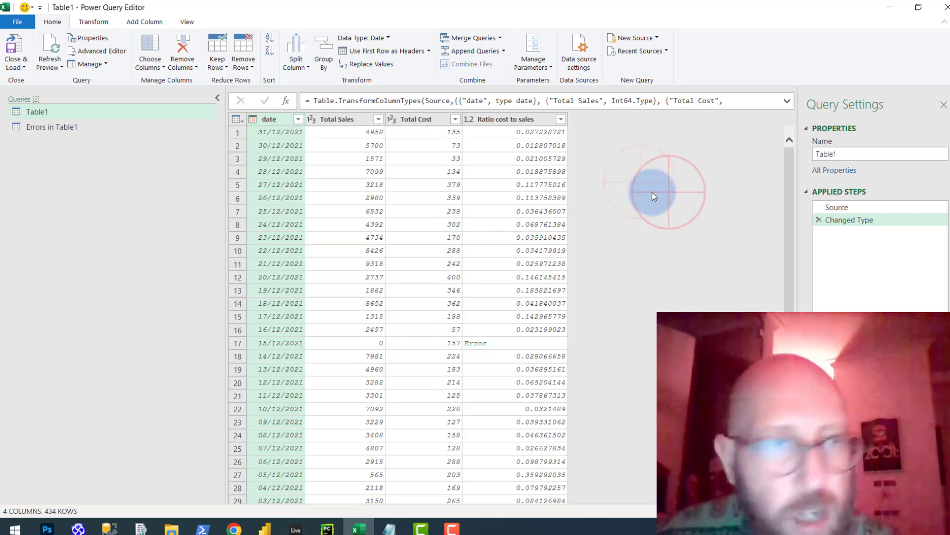
Add a Custom column with the formula try [date]
{"action": "left_click", "coordinate": [142, 22]}
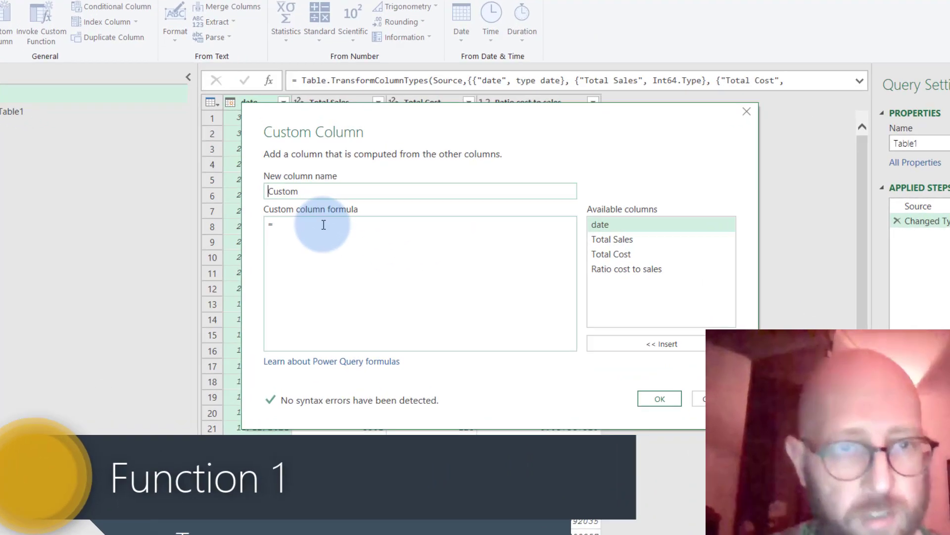
{"action": "left_click", "coordinate": [332, 224]}
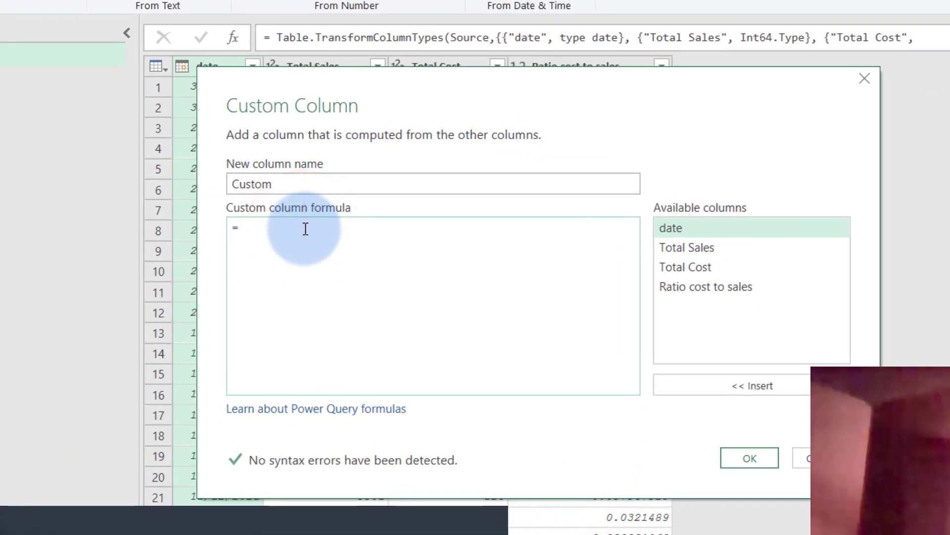
{"action": "type", "text": "try"}
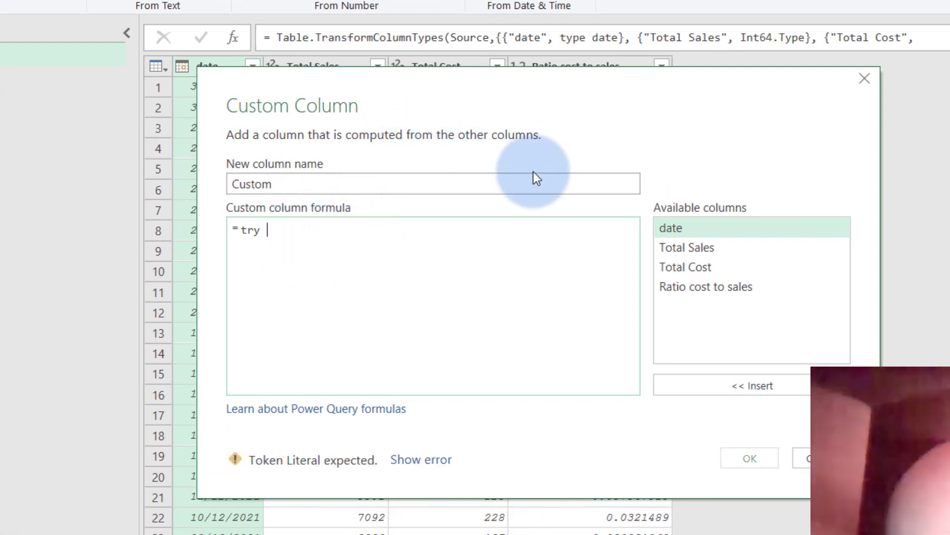
{"action": "left_click", "coordinate": [524, 72]}
{"action": "left_click_drag", "start_coordinate": [563, 88], "coordinate": [806, 204]}
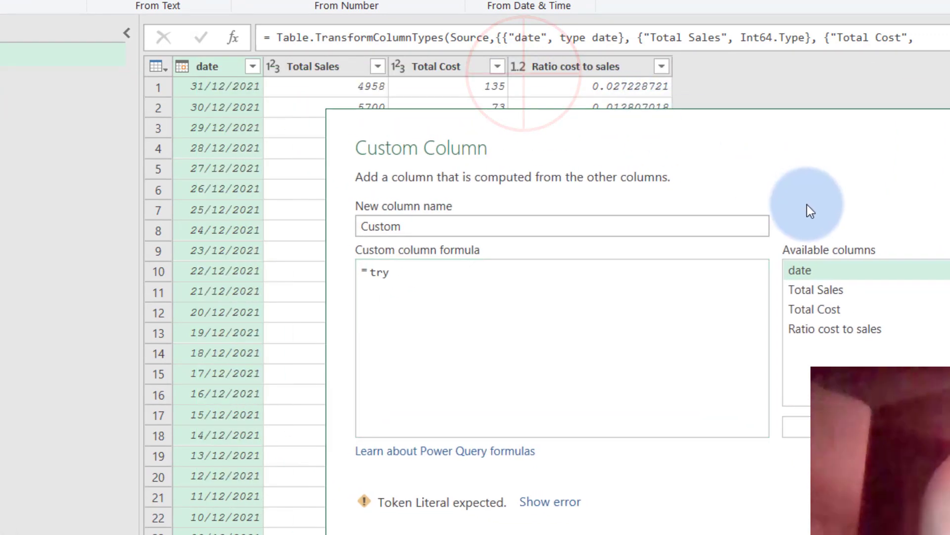
{"action": "double_click", "coordinate": [821, 270]}
{"action": "left_click_drag", "start_coordinate": [648, 123], "coordinate": [435, 2]}
{"action": "left_click", "coordinate": [666, 369]}
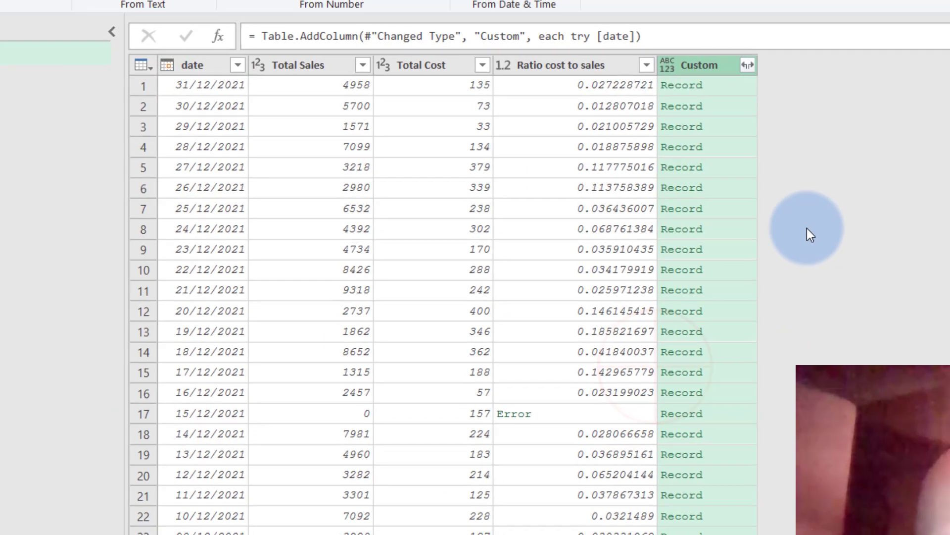
{"action": "left_click", "coordinate": [841, 192]}
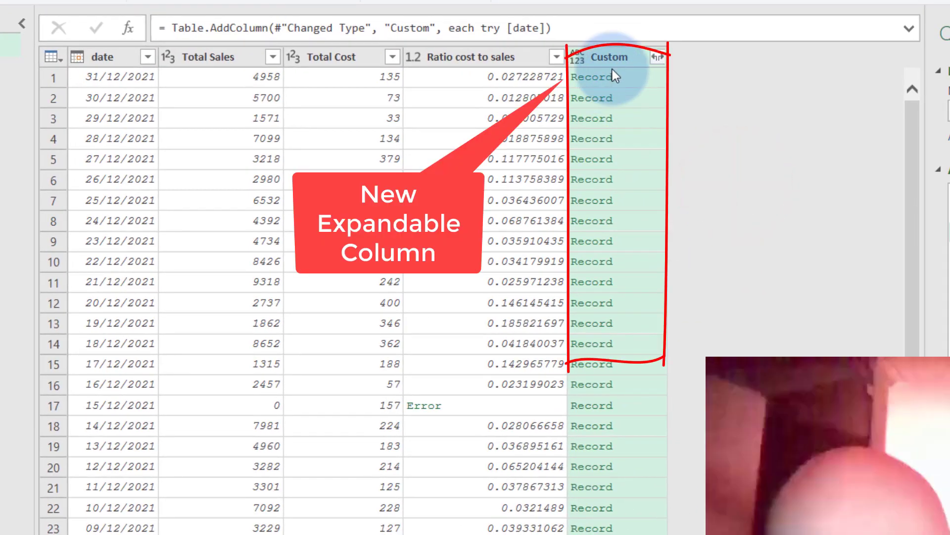
Expand Custom into HasError, Value and Error columns without the Custom prefix
{"action": "left_click", "coordinate": [658, 58]}
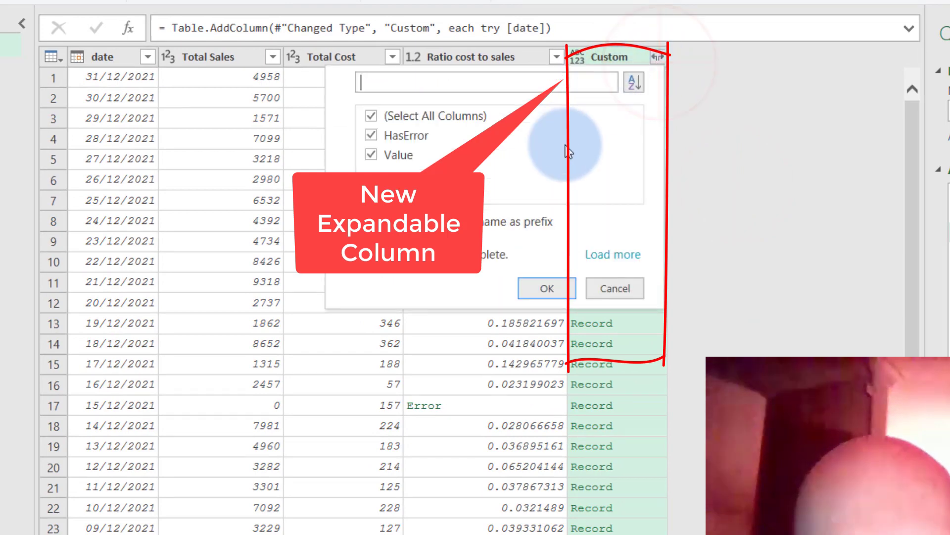
{"action": "left_click", "coordinate": [606, 254]}
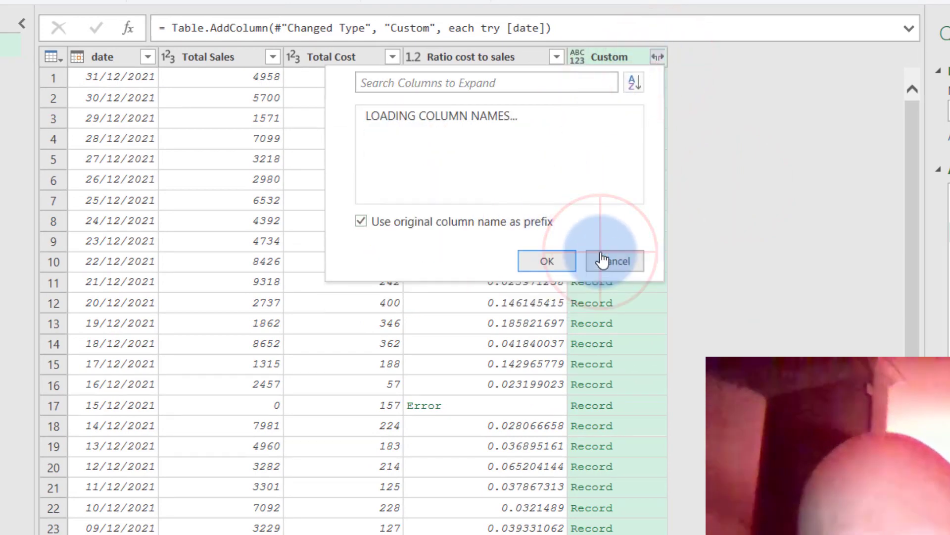
{"action": "left_click", "coordinate": [510, 222]}
{"action": "left_click", "coordinate": [548, 262]}
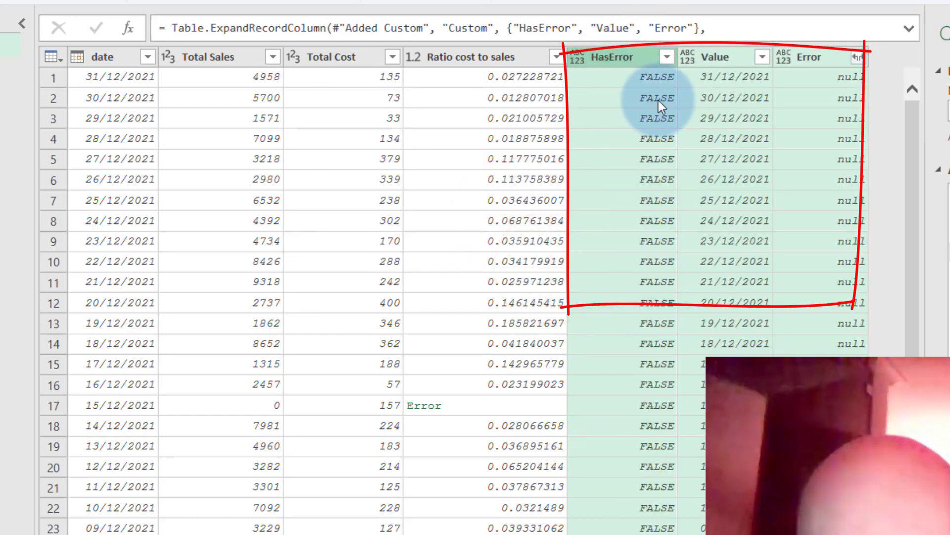
Filter HasError to keep only the TRUE rows
{"action": "left_click", "coordinate": [666, 56]}
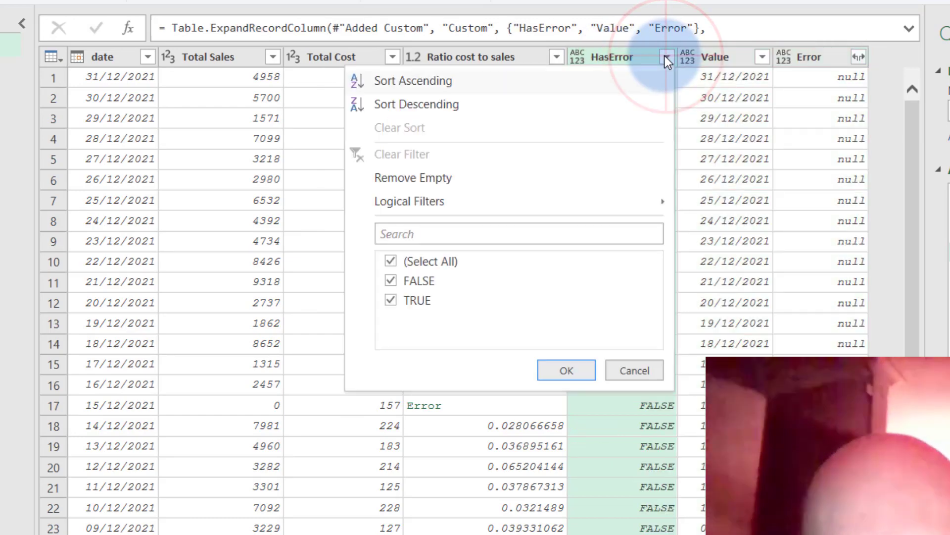
{"action": "left_click", "coordinate": [410, 281]}
{"action": "left_click", "coordinate": [555, 372]}
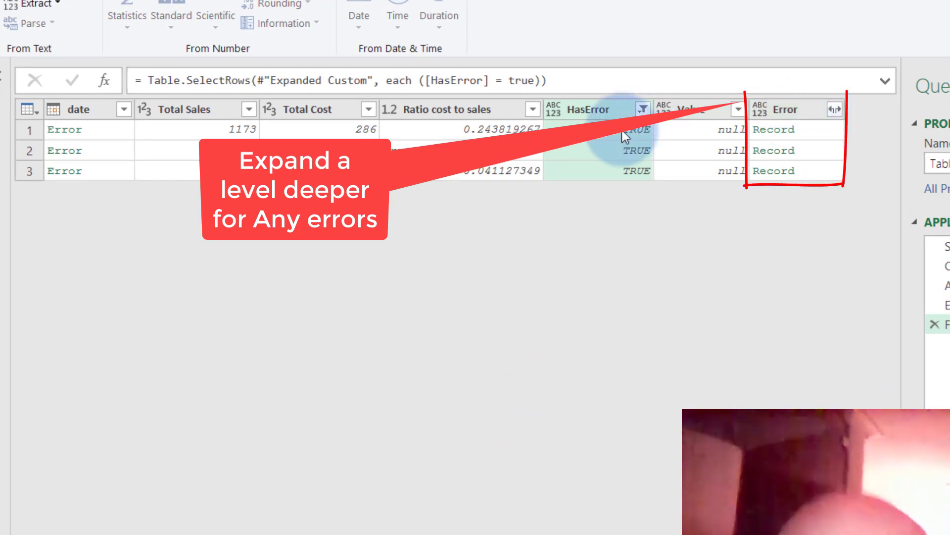
Expand Error into Reason, Message and Detail columns and widen Message to read the full text
{"action": "left_click", "coordinate": [834, 111]}
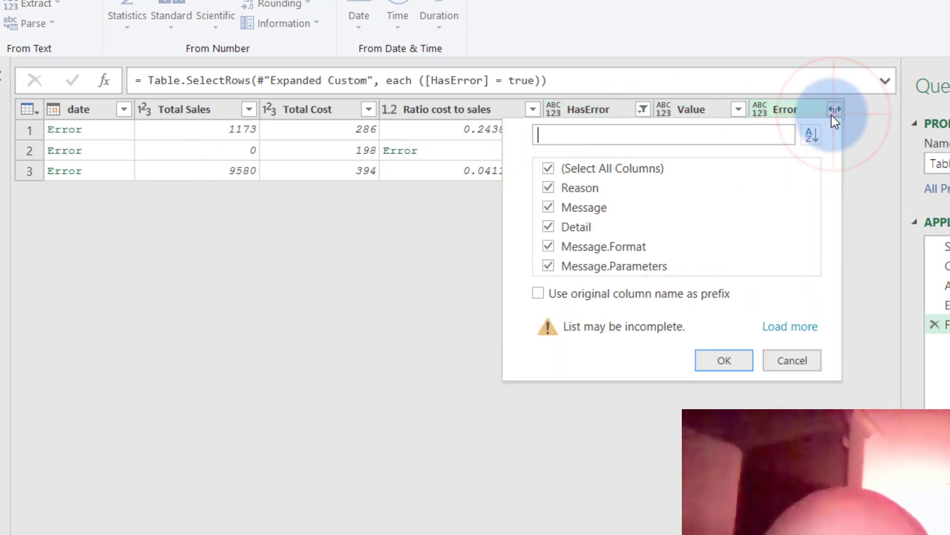
{"action": "left_click", "coordinate": [790, 326]}
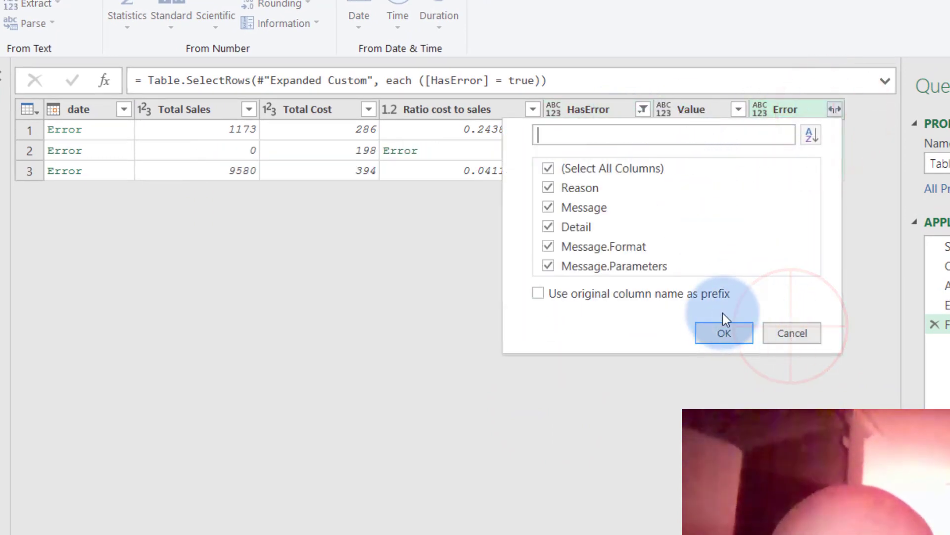
{"action": "left_click", "coordinate": [726, 340]}
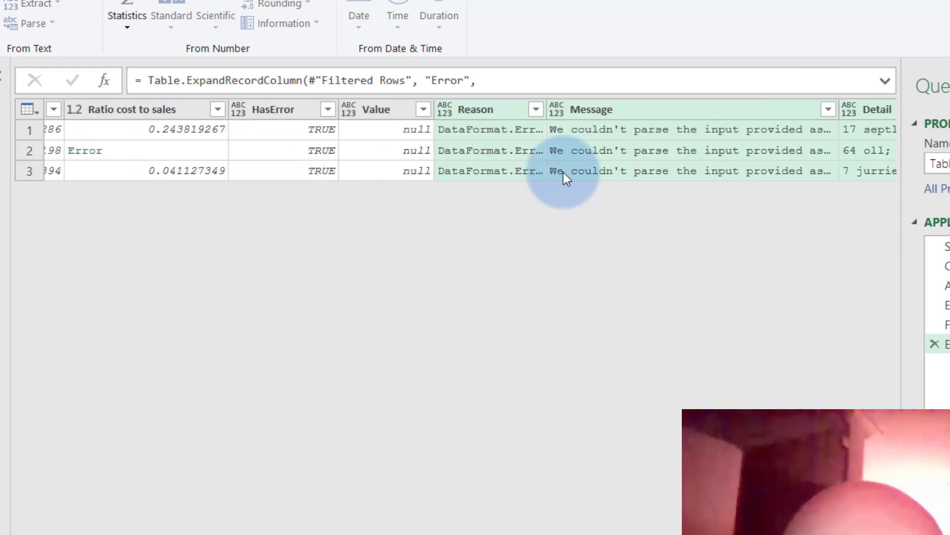
{"action": "left_click_drag", "start_coordinate": [548, 106], "coordinate": [706, 107]}
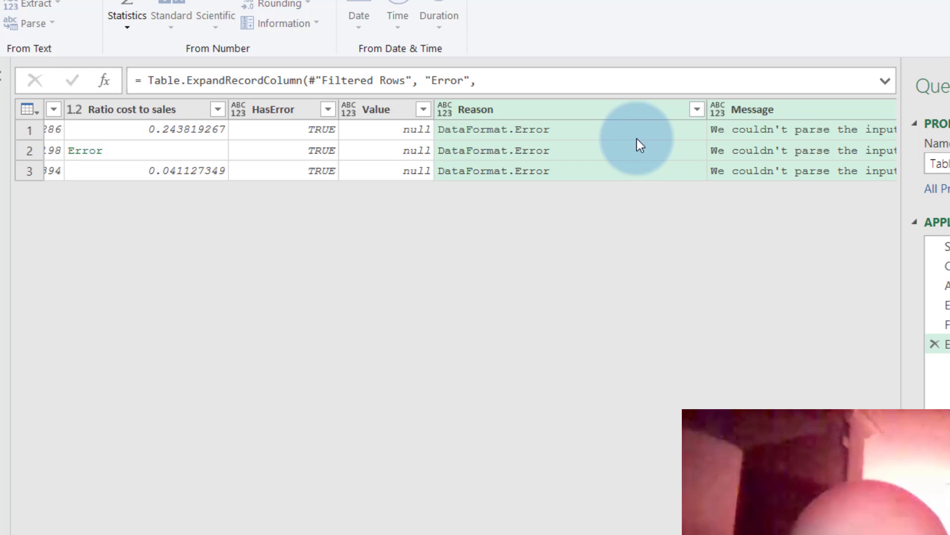
{"action": "scroll", "coordinate": [455, 148], "scroll_direction": "right", "scroll_amount": 5}
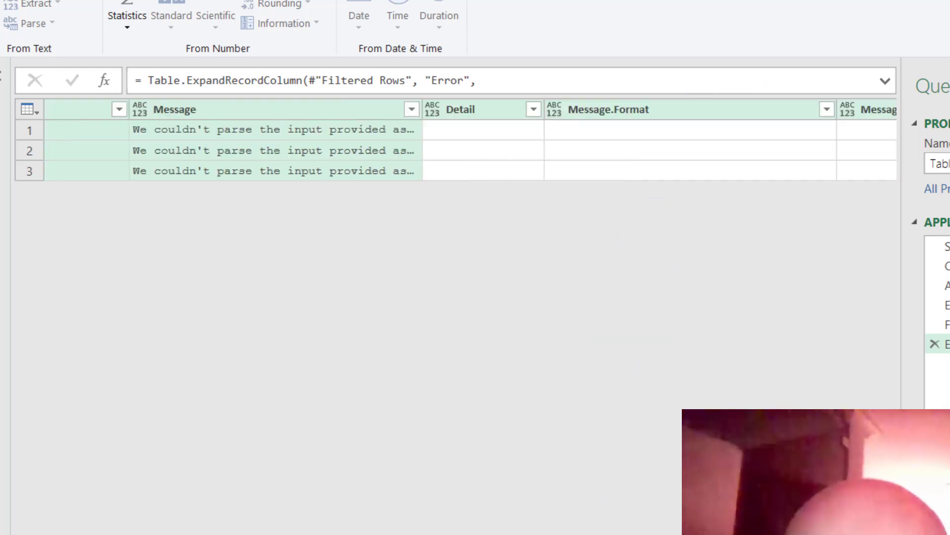
{"action": "left_click_drag", "start_coordinate": [419, 107], "coordinate": [615, 107]}
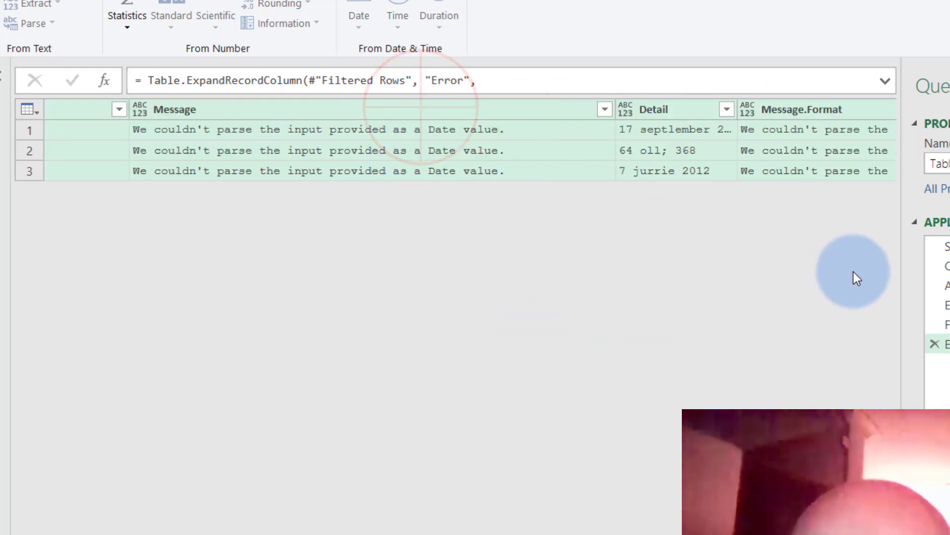
Delete the Error expansion, HasError filter and Expanded Custom steps
{"action": "left_click", "coordinate": [942, 327]}
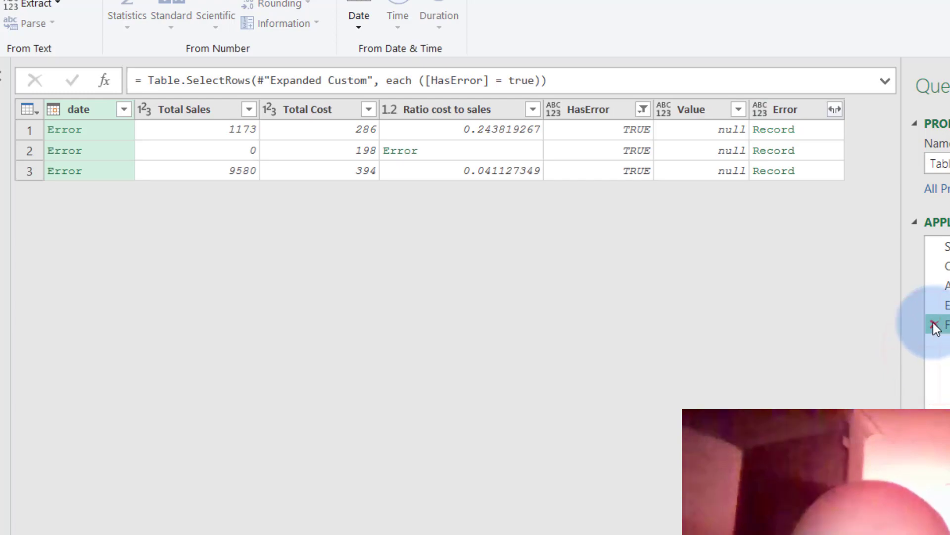
{"action": "left_click", "coordinate": [938, 305]}
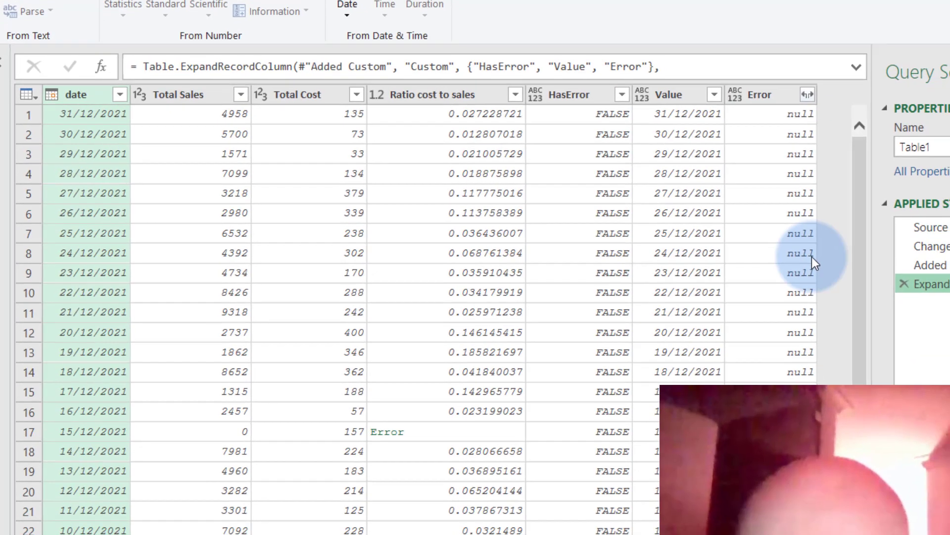
{"action": "left_click", "coordinate": [904, 283]}
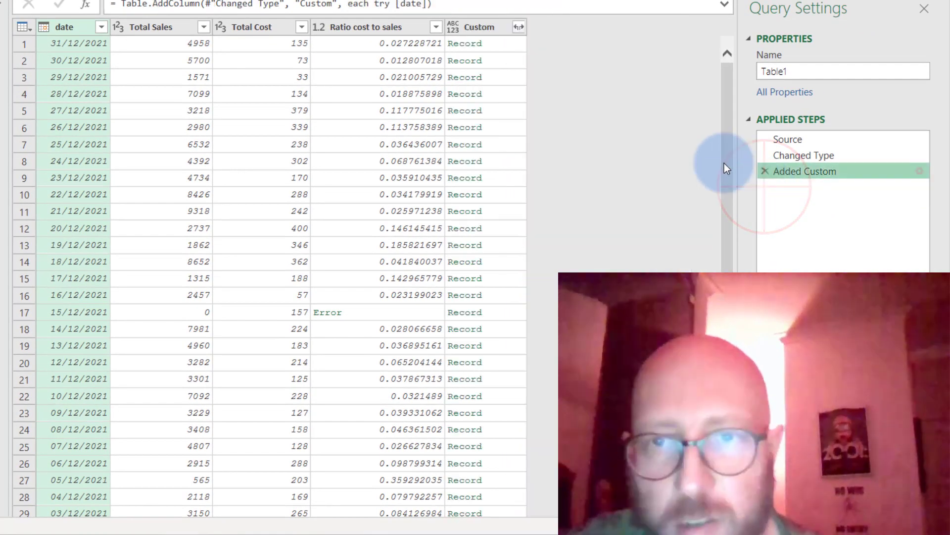
Preview row 2's Custom record and review the Added Custom settings without changing them
{"action": "left_click", "coordinate": [493, 31]}
{"action": "left_click", "coordinate": [492, 59]}
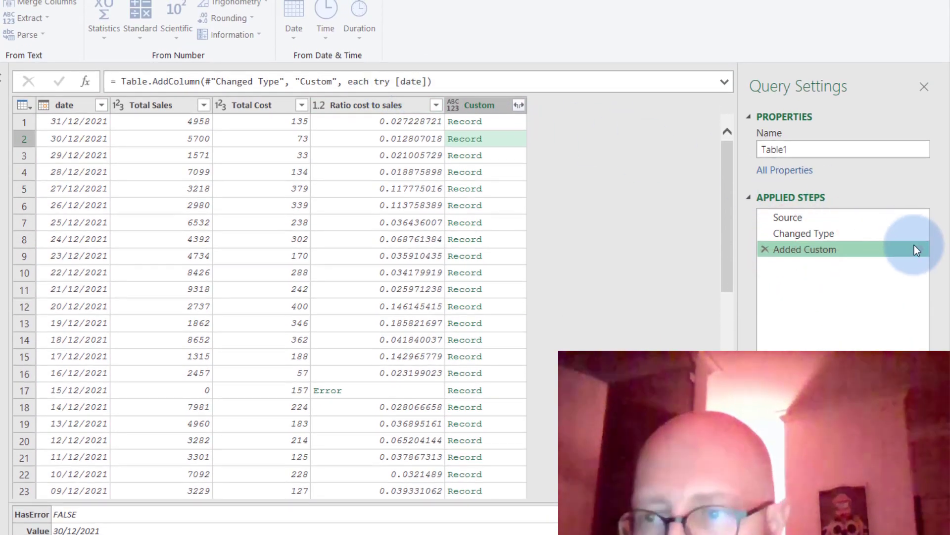
{"action": "left_click", "coordinate": [919, 249]}
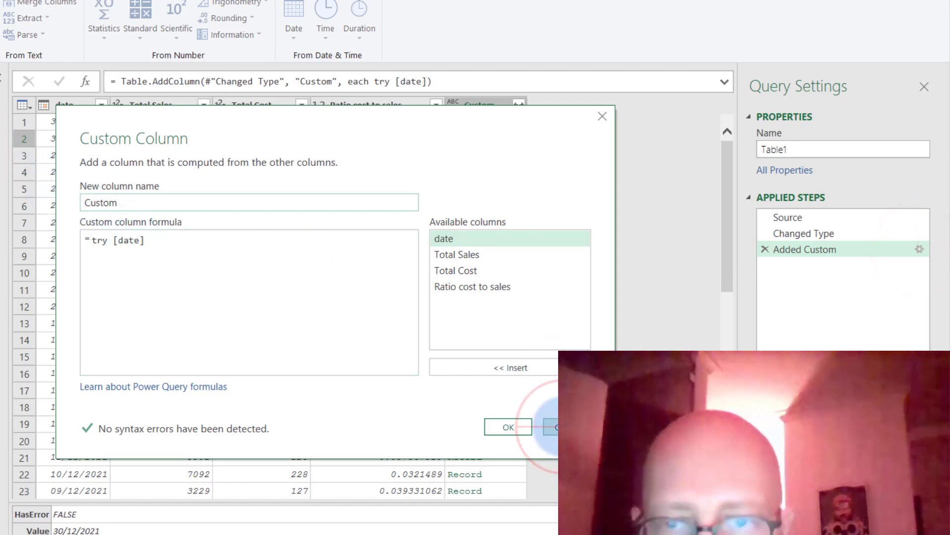
{"action": "left_click", "coordinate": [552, 427]}
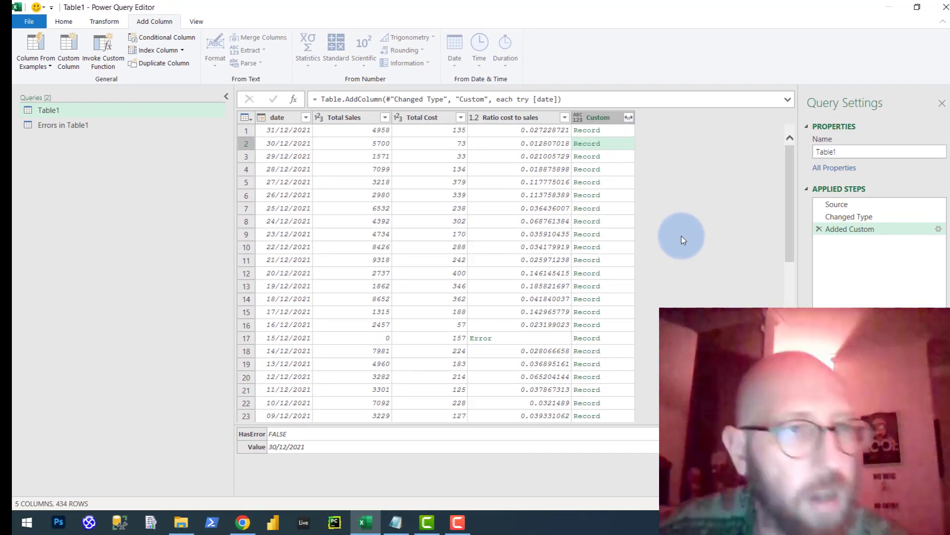
Start a new custom column named 'Error or Value'
{"action": "left_click", "coordinate": [68, 52]}
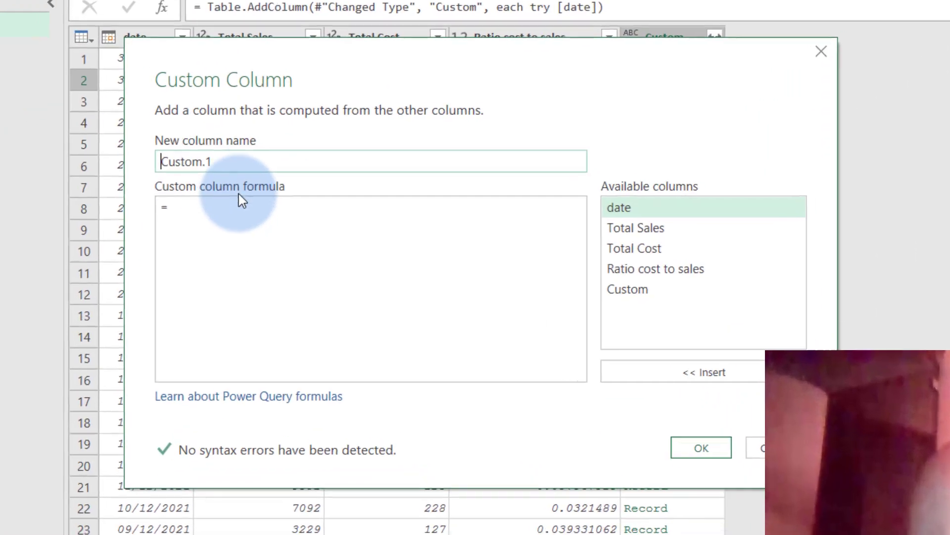
{"action": "left_click", "coordinate": [228, 162]}
{"action": "key", "text": "ctrl+a"}
{"action": "type", "text": "E"}
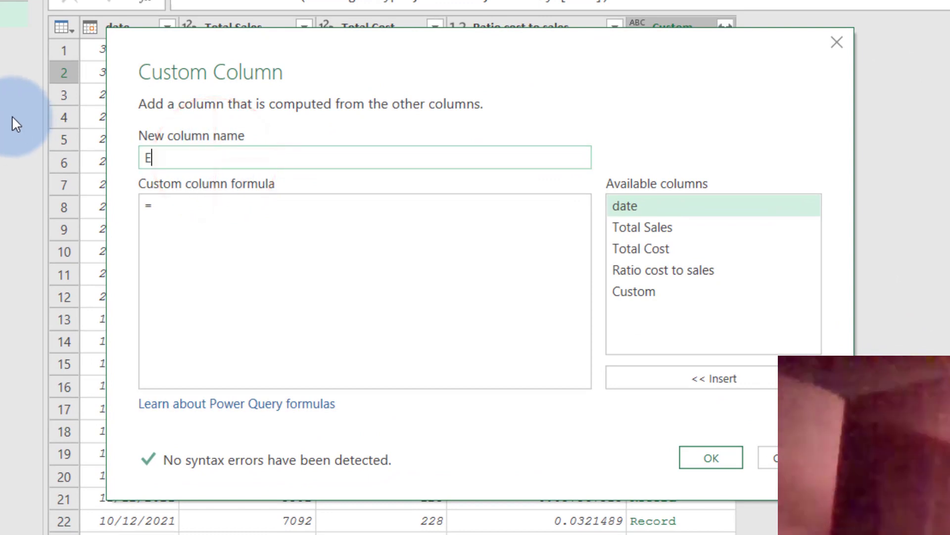
{"action": "type", "text": "rror or Value"}
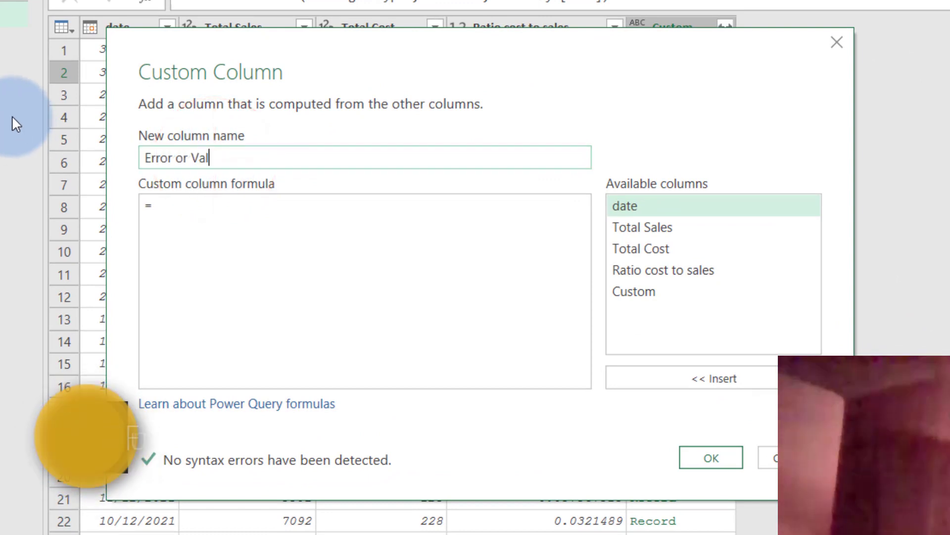
Enter the formula if [Custom][HasError] then [Custom][Error][Message] else [Custom][Value] and confirm
{"action": "left_click", "coordinate": [176, 205]}
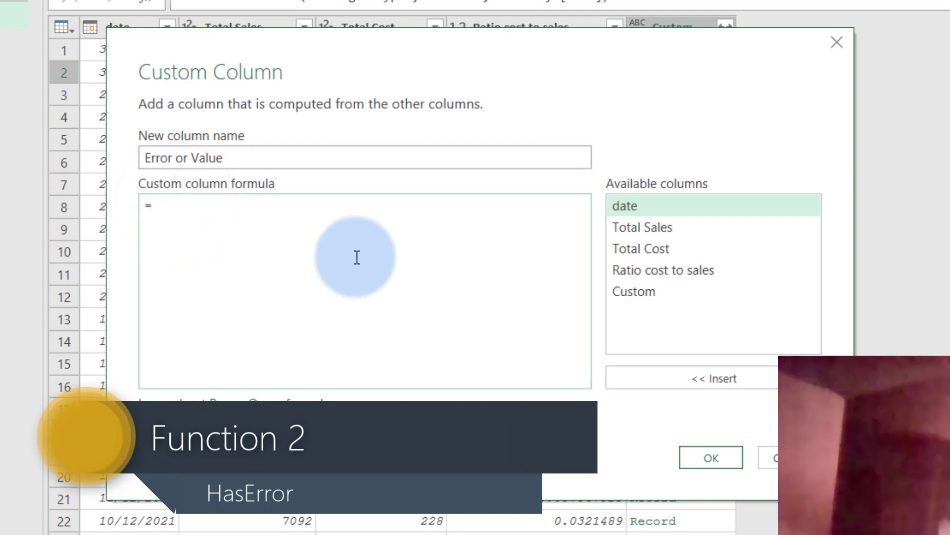
{"action": "type", "text": "if ["}
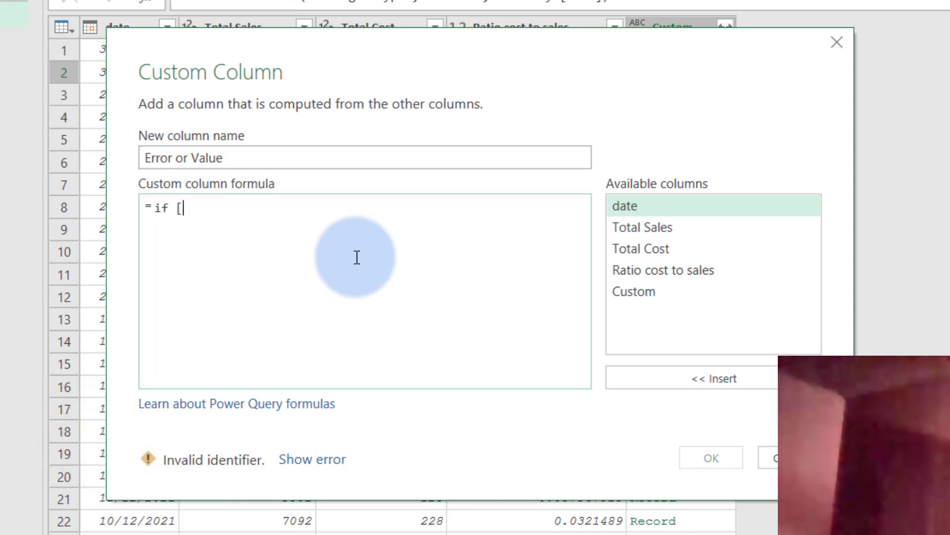
{"action": "key", "text": "BackSpace"}
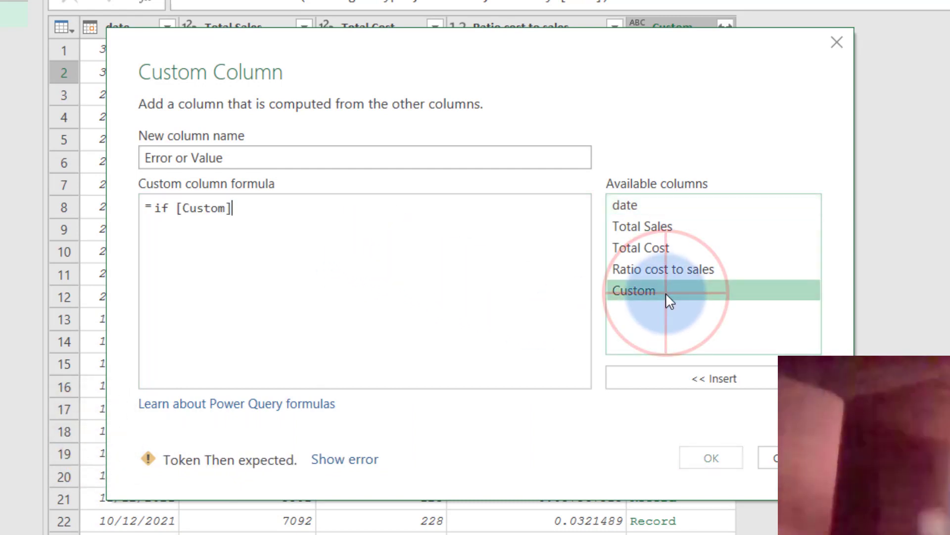
{"action": "type", "text": "[HasError"}
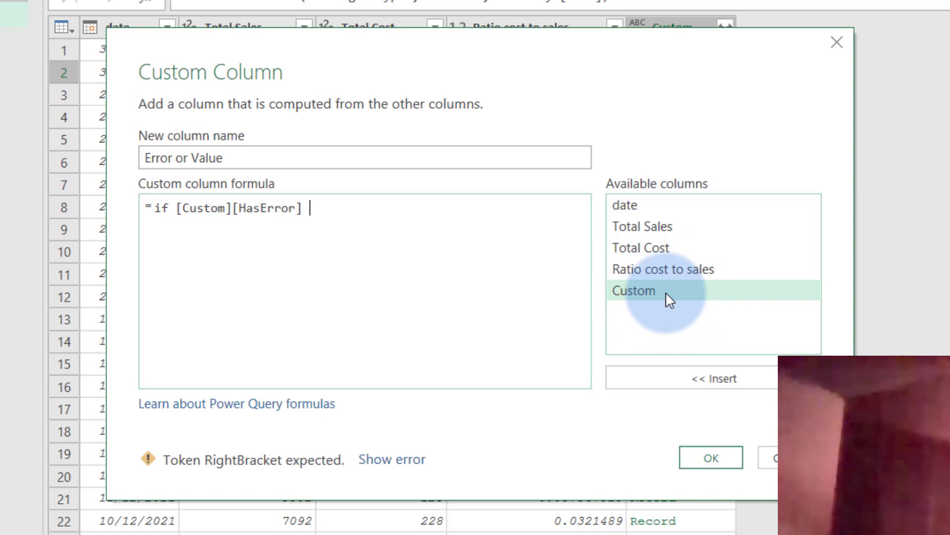
{"action": "type", "text": "["}
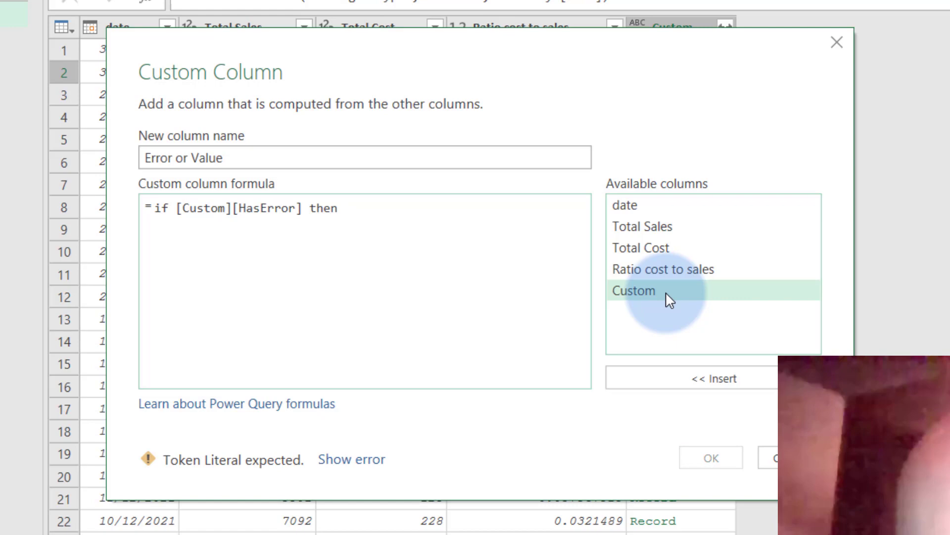
{"action": "double_click", "coordinate": [666, 292]}
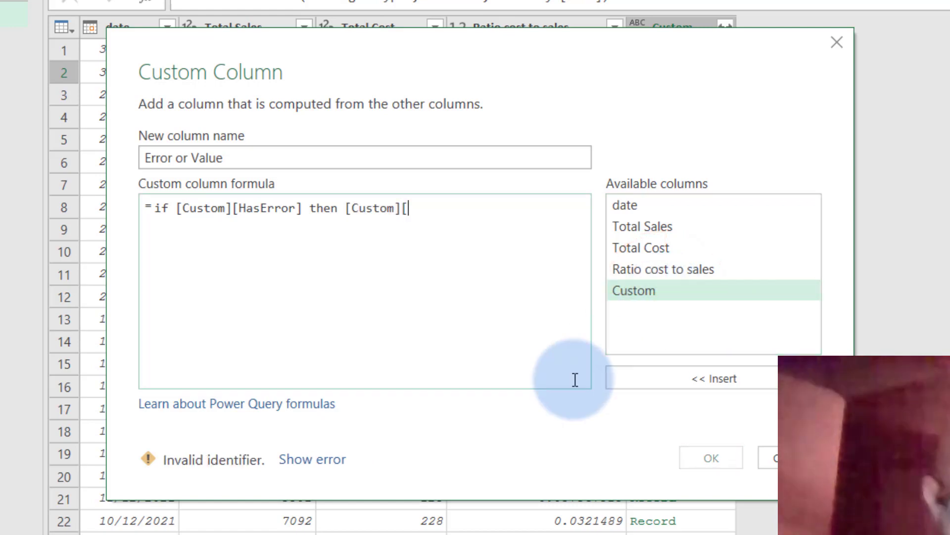
{"action": "left_click", "coordinate": [446, 205]}
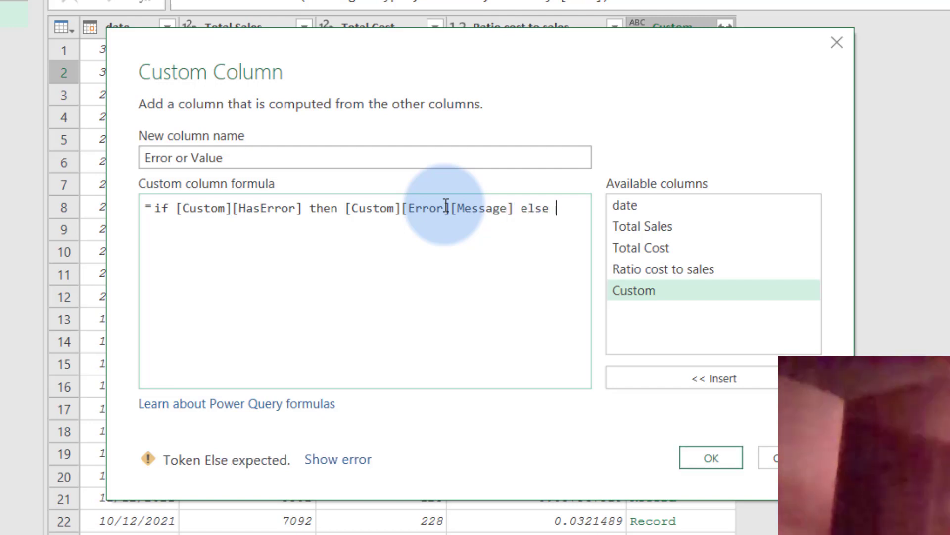
{"action": "left_click", "coordinate": [630, 285]}
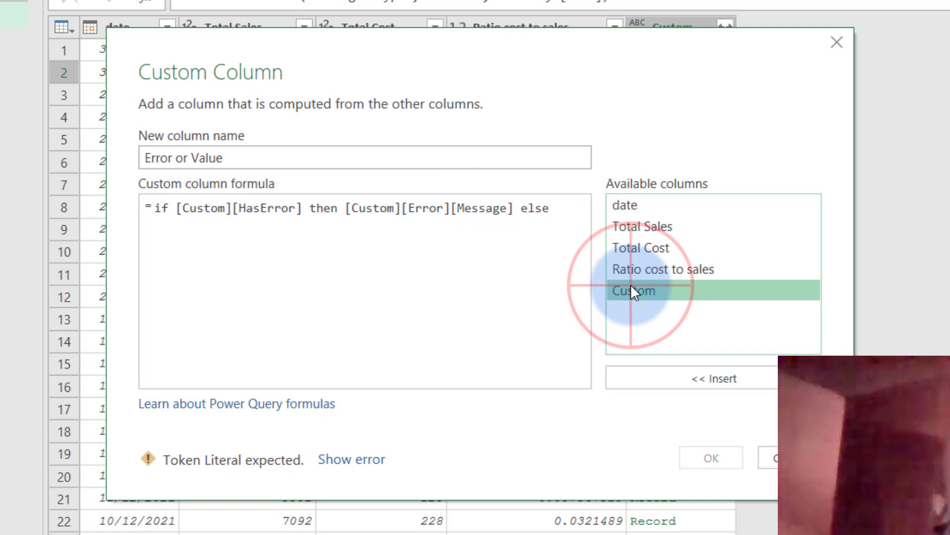
{"action": "double_click", "coordinate": [630, 285]}
{"action": "type", "text": "[Valu"}
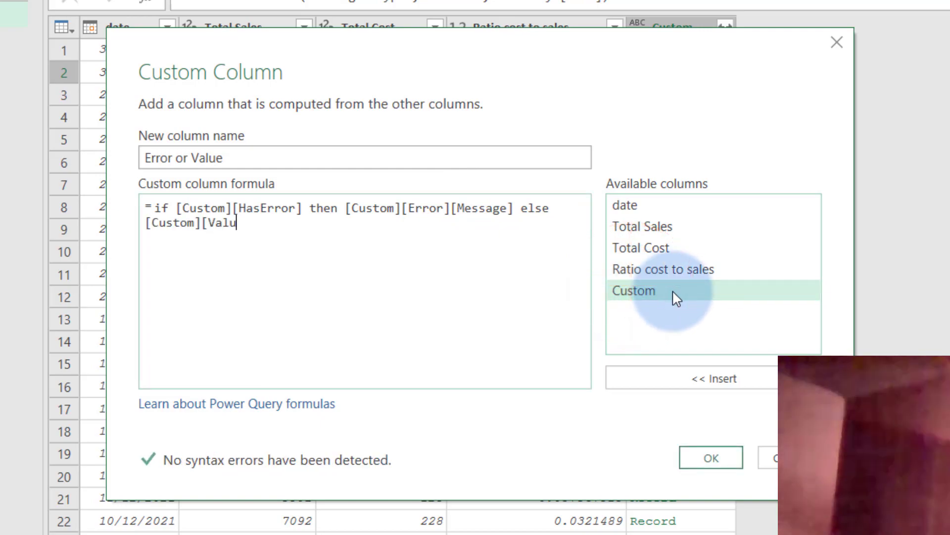
{"action": "type", "text": "e]"}
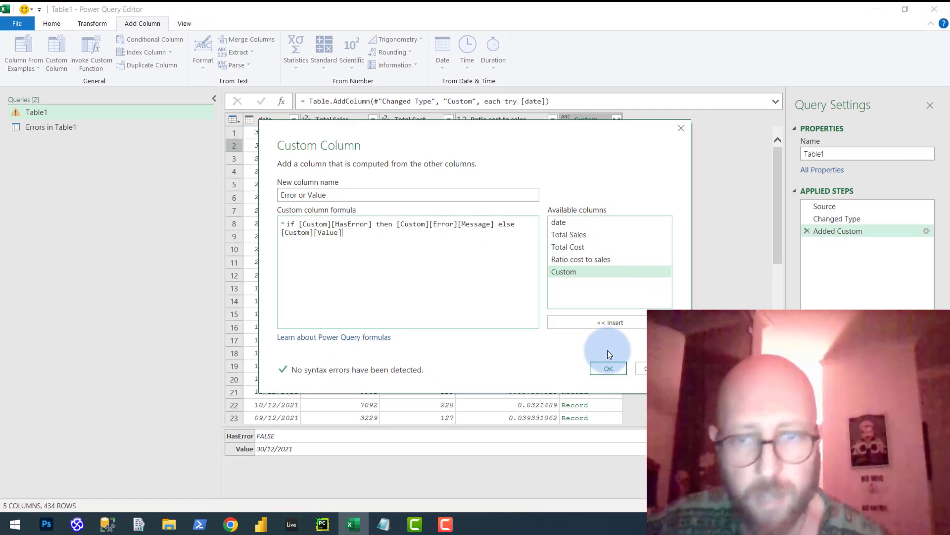
{"action": "left_click", "coordinate": [702, 458]}
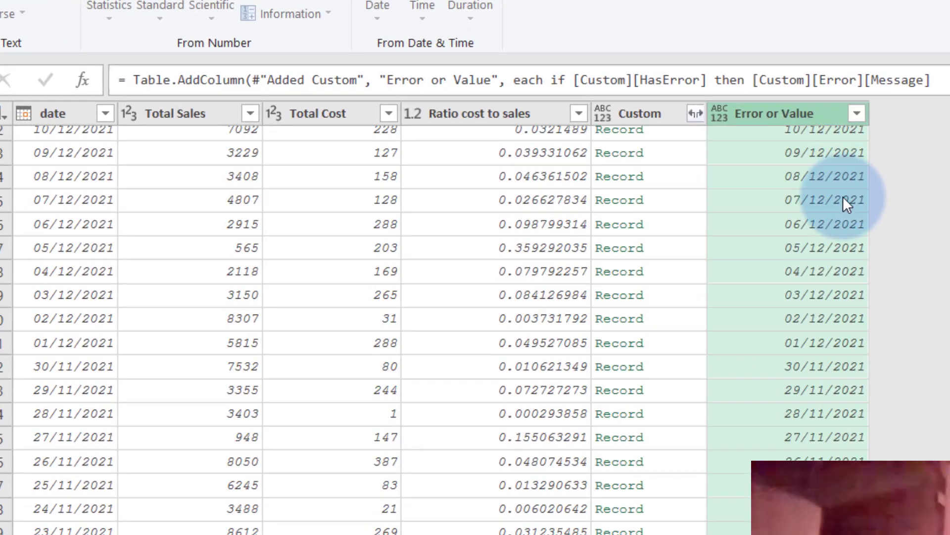
Adjust the Error or Value column's width to show its contents
{"action": "scroll", "coordinate": [843, 200], "scroll_direction": "down", "scroll_amount": 20}
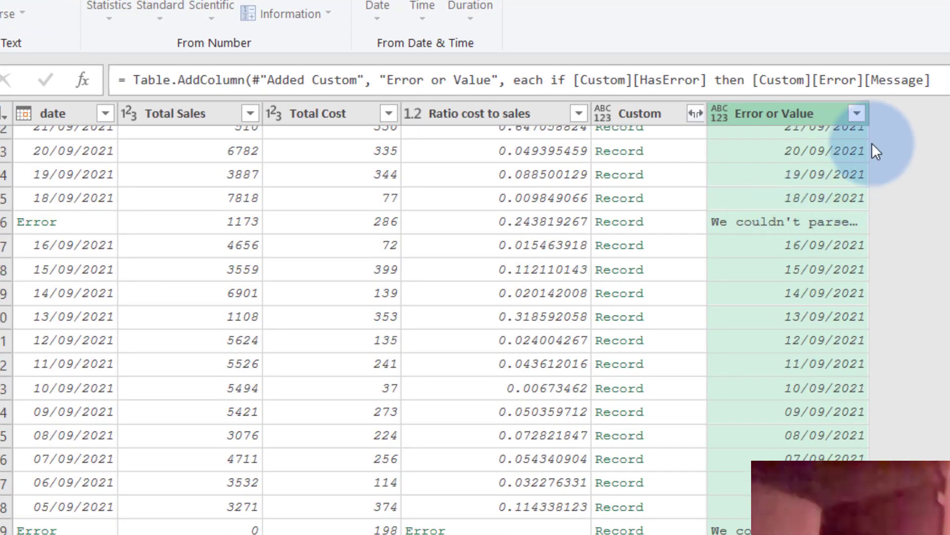
{"action": "left_click_drag", "start_coordinate": [870, 113], "coordinate": [949, 113]}
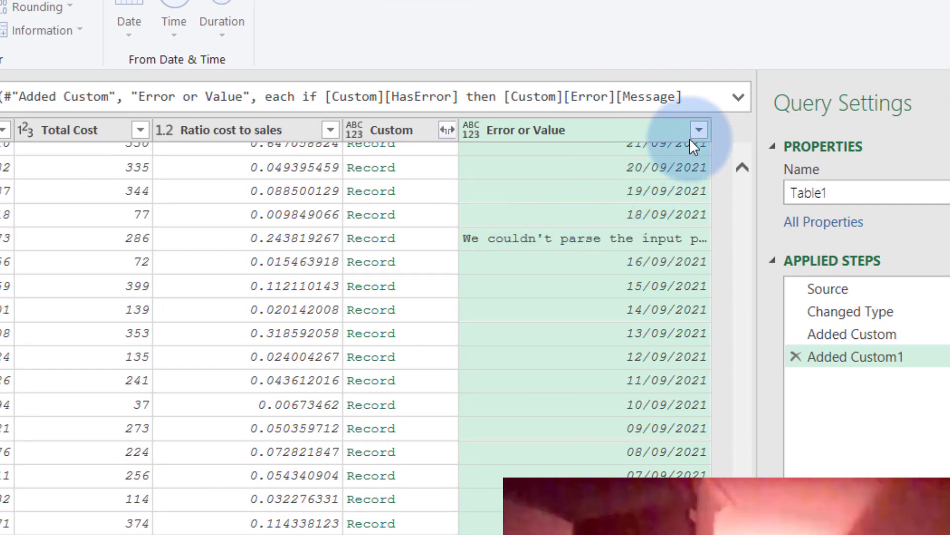
{"action": "left_click_drag", "start_coordinate": [712, 130], "coordinate": [586, 130]}
{"action": "left_click", "coordinate": [643, 265]}
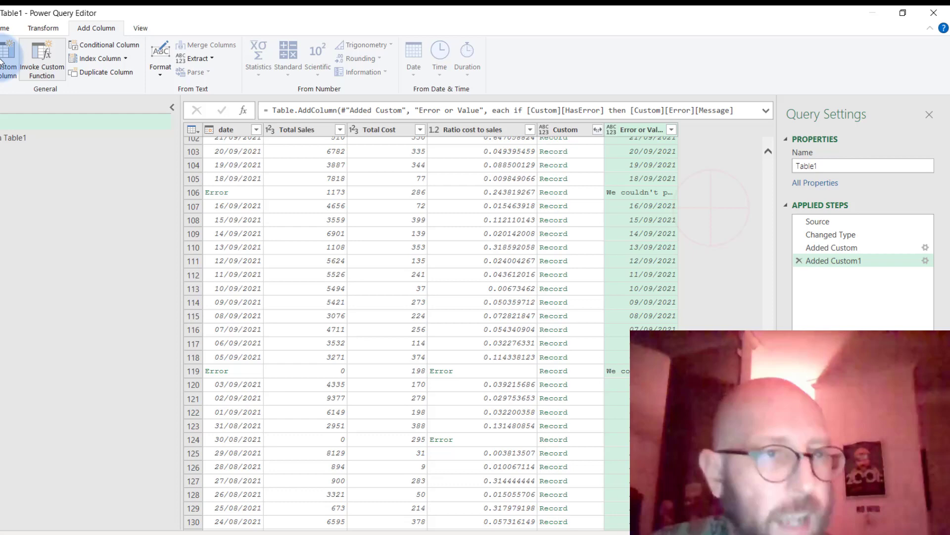
Add an OtherwiseFunction column with the formula try [date] otherwise "31/12/1999"
{"action": "left_click", "coordinate": [5, 60]}
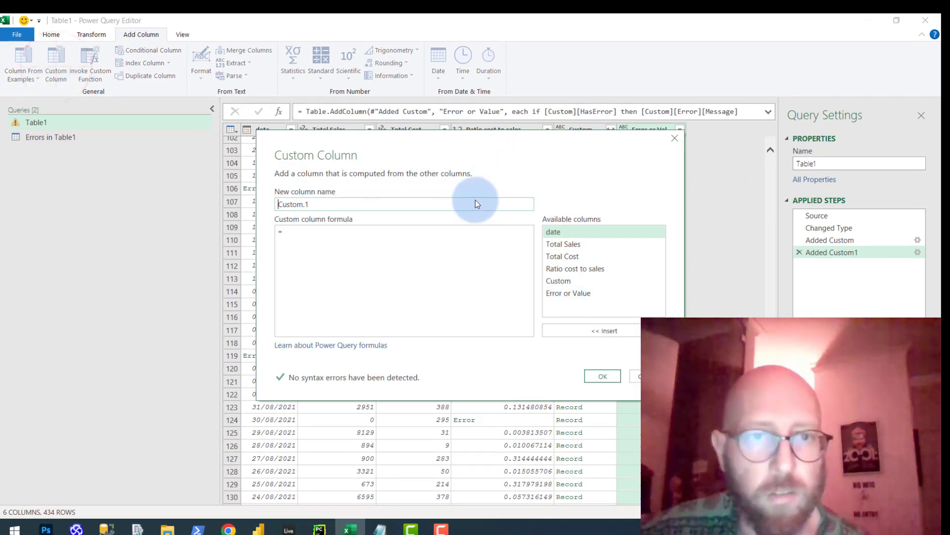
{"action": "triple_click", "coordinate": [332, 207]}
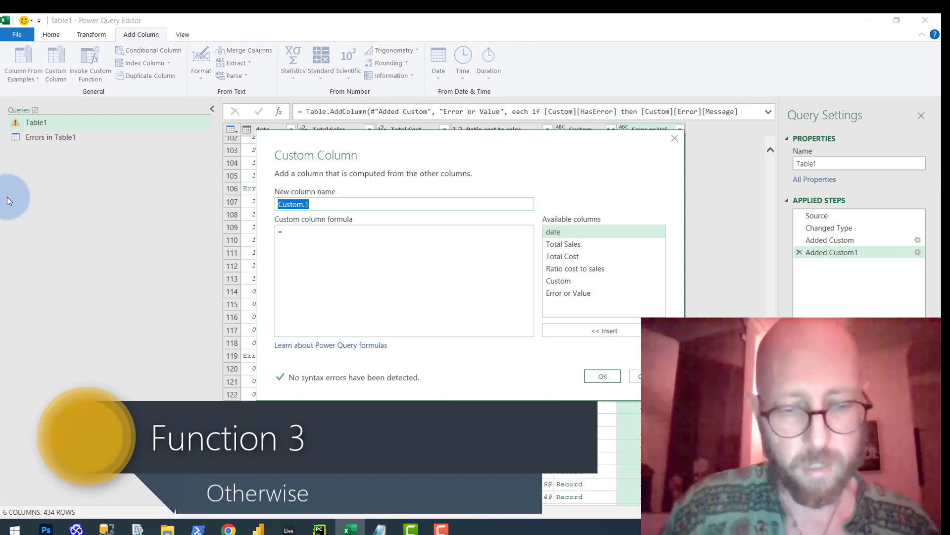
{"action": "type", "text": "OtherwiseFunction"}
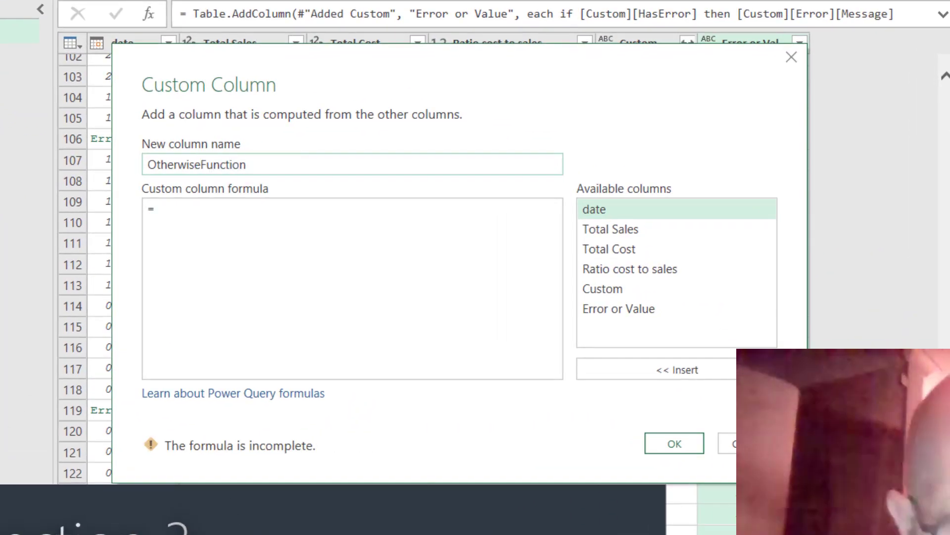
{"action": "left_click", "coordinate": [233, 218]}
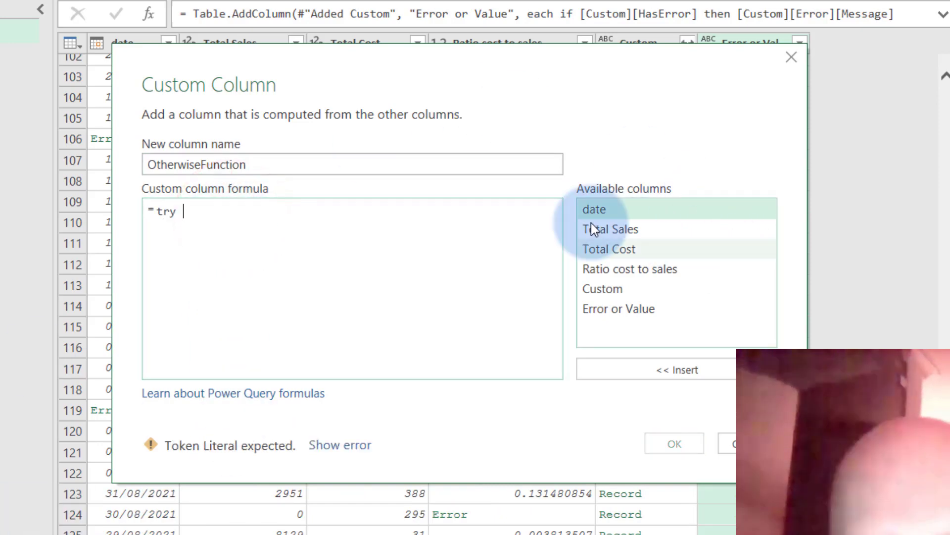
{"action": "left_click", "coordinate": [609, 217]}
{"action": "double_click", "coordinate": [609, 216]}
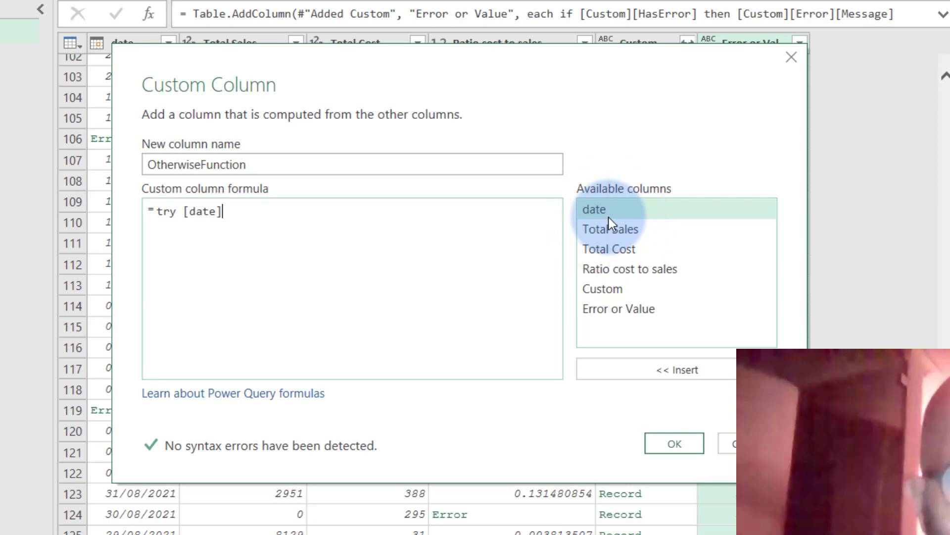
{"action": "type", "text": "otherwise"}
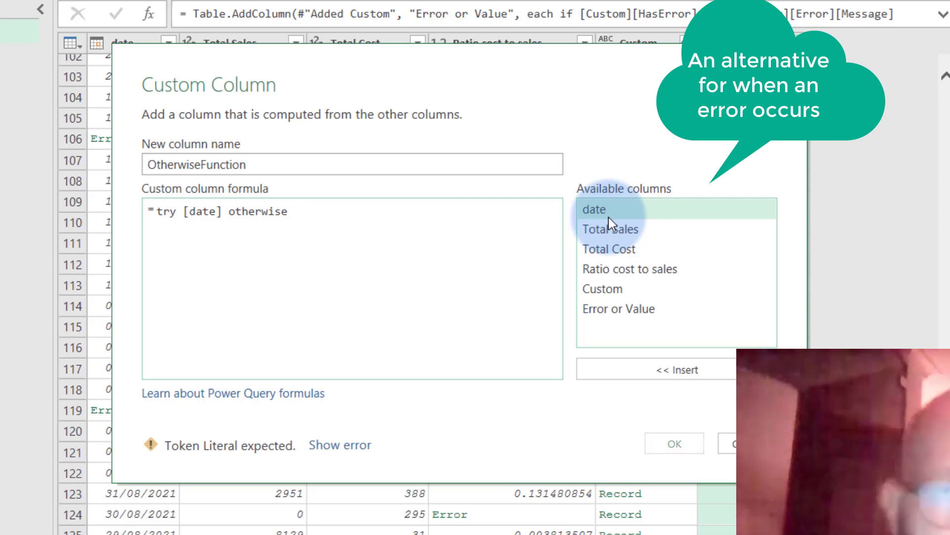
{"action": "type", "text": " \""}
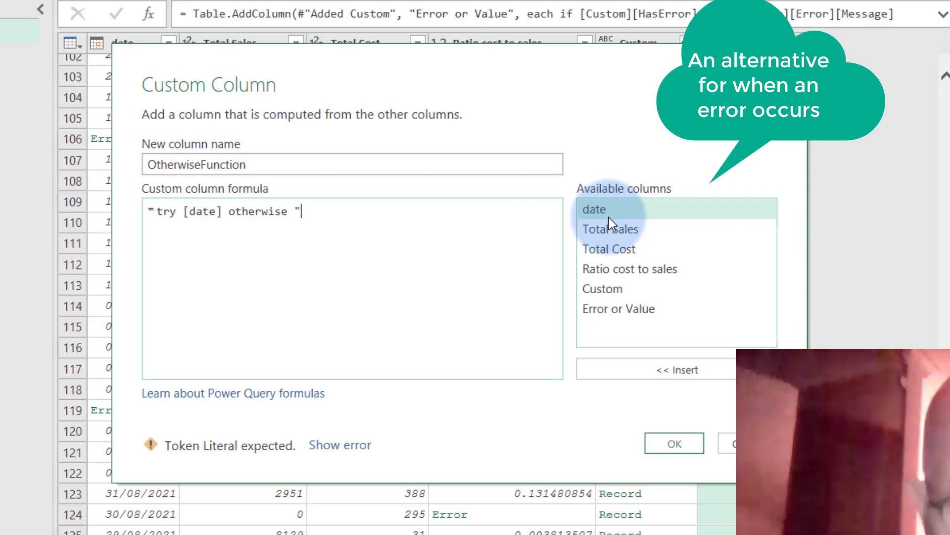
{"action": "type", "text": "31/12/1"}
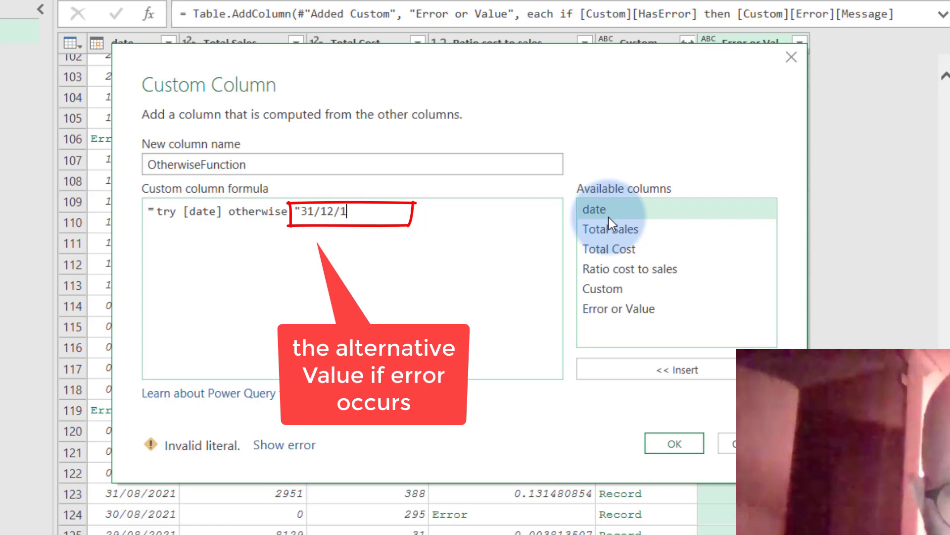
{"action": "type", "text": "\""}
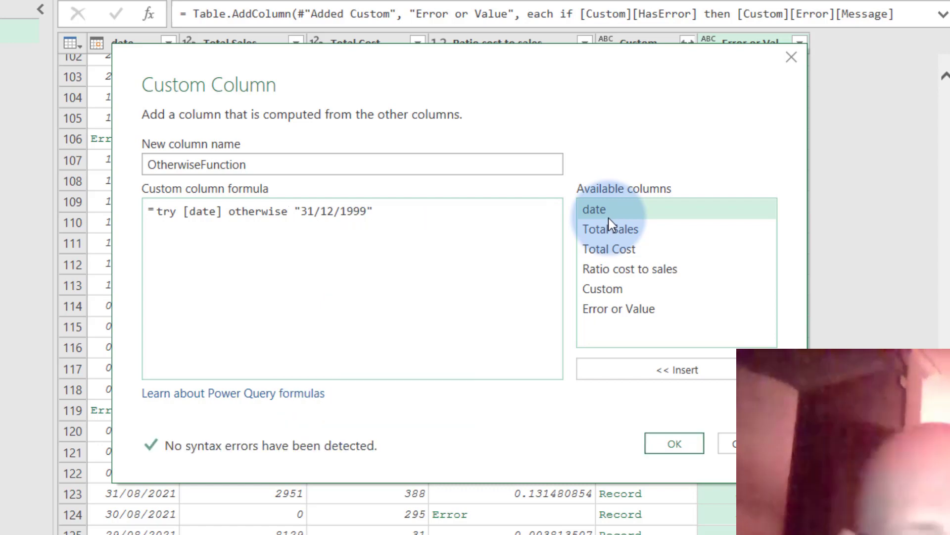
{"action": "left_click", "coordinate": [675, 442]}
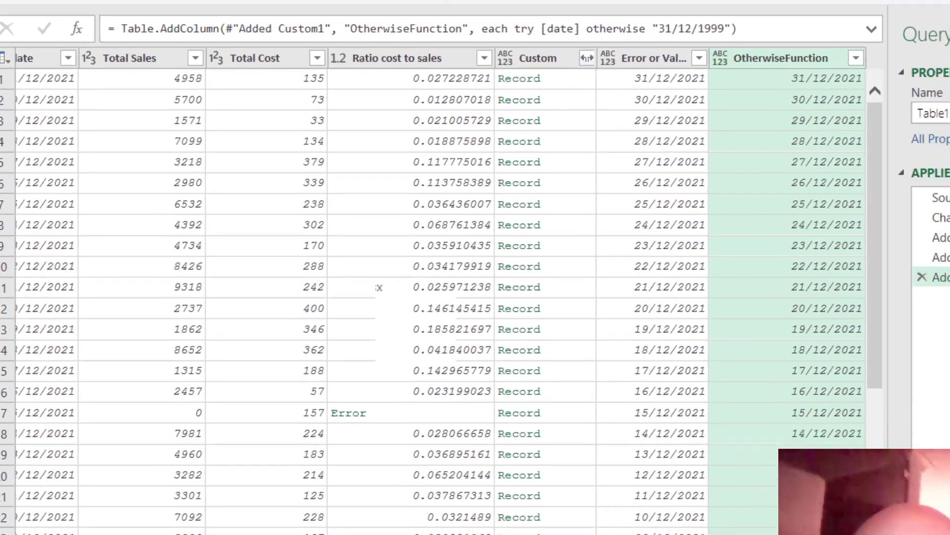
Scroll through the loaded Sheet4 table of dates, sales, cost and ratios in Excel
{"action": "scroll", "coordinate": [683, 163], "scroll_direction": "down", "scroll_amount": 5}
{"action": "scroll", "coordinate": [681, 180], "scroll_direction": "down", "scroll_amount": 20}
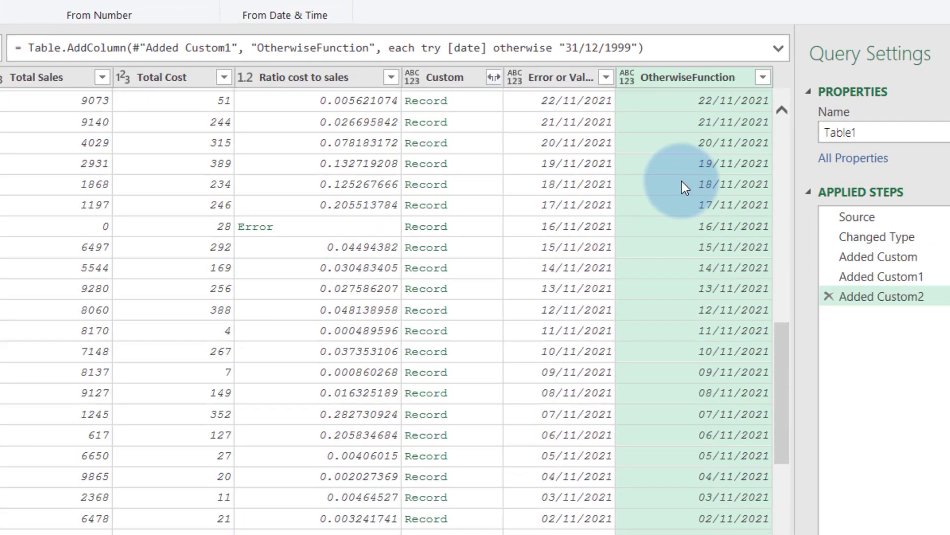
{"action": "scroll", "coordinate": [682, 181], "scroll_direction": "down", "scroll_amount": 10}
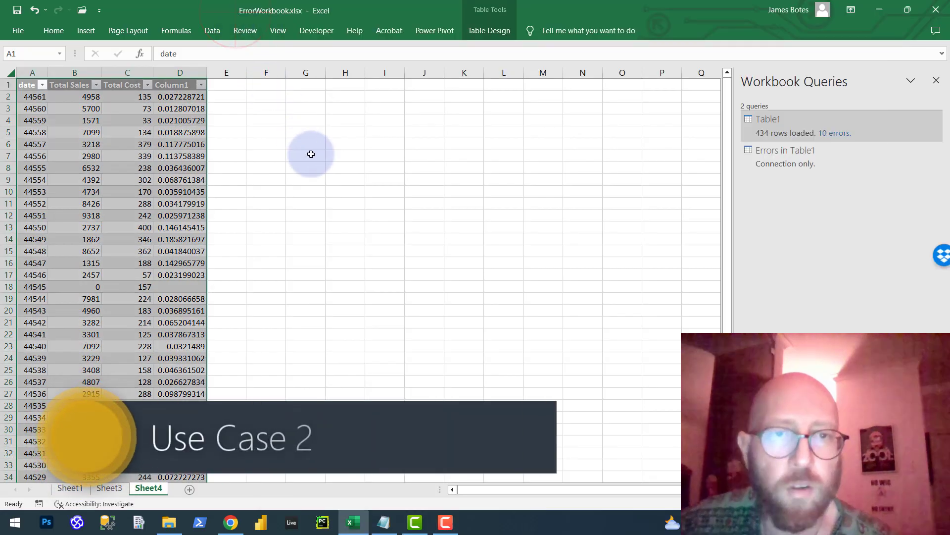
{"action": "left_click", "coordinate": [311, 154]}
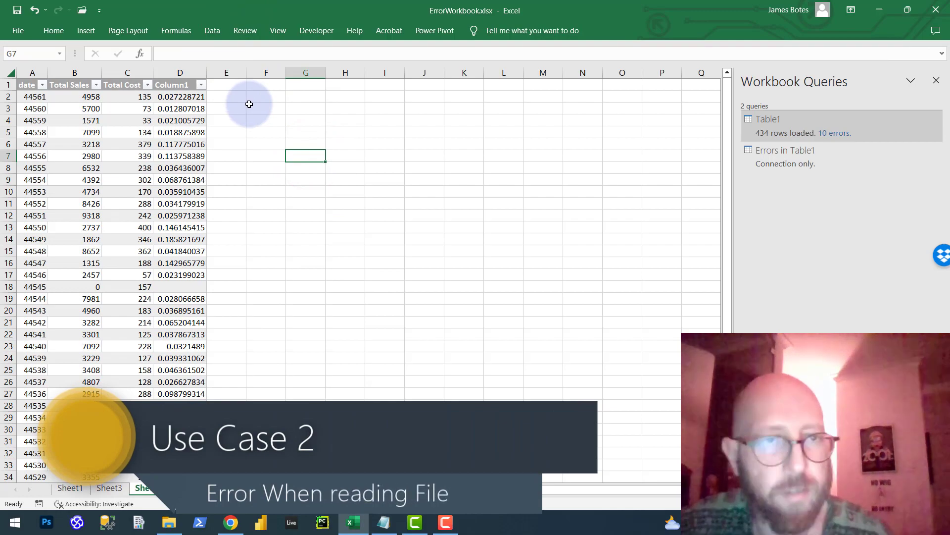
In File Explorer, point out ErrorWorkbook1.xlsx and the fallback ErrorWorkbook2.xlsx, then return to Excel
{"action": "key", "text": "alt+Tab"}
{"action": "key", "text": "alt+Tab"}
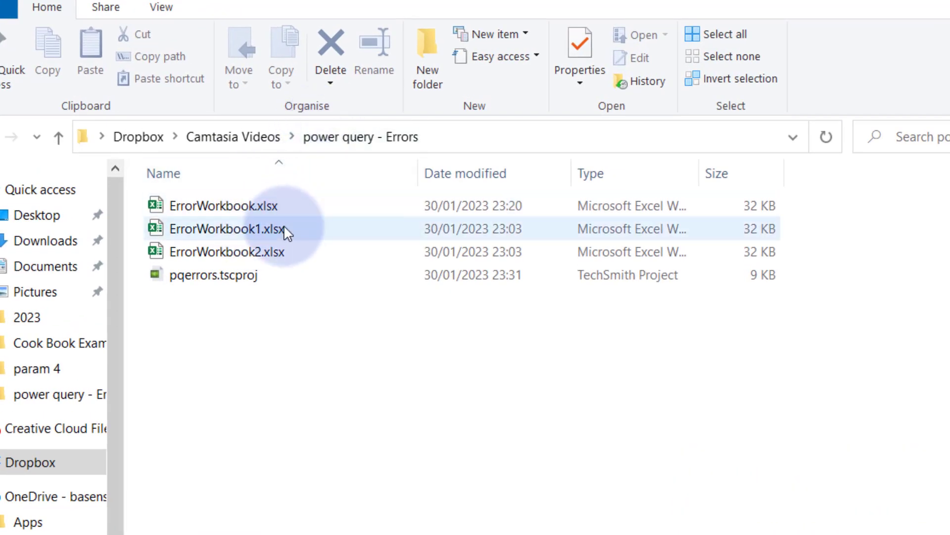
{"action": "left_click", "coordinate": [284, 228]}
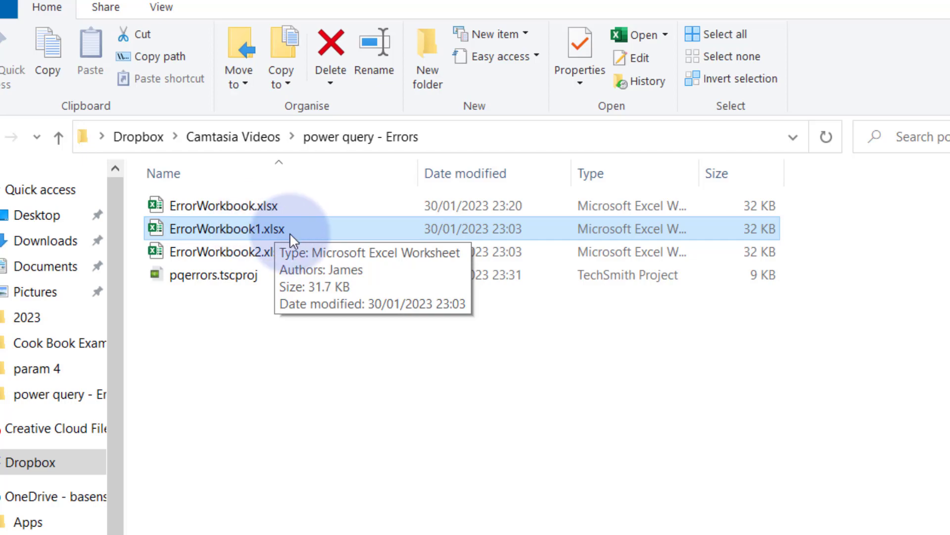
{"action": "left_click", "coordinate": [243, 252]}
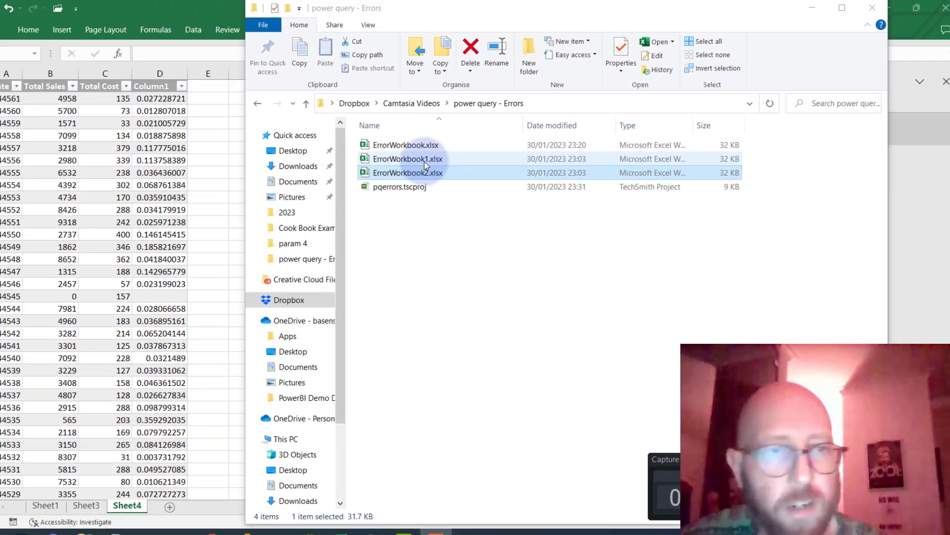
{"action": "key", "text": "alt+Tab"}
{"action": "key", "text": "alt+Tab"}
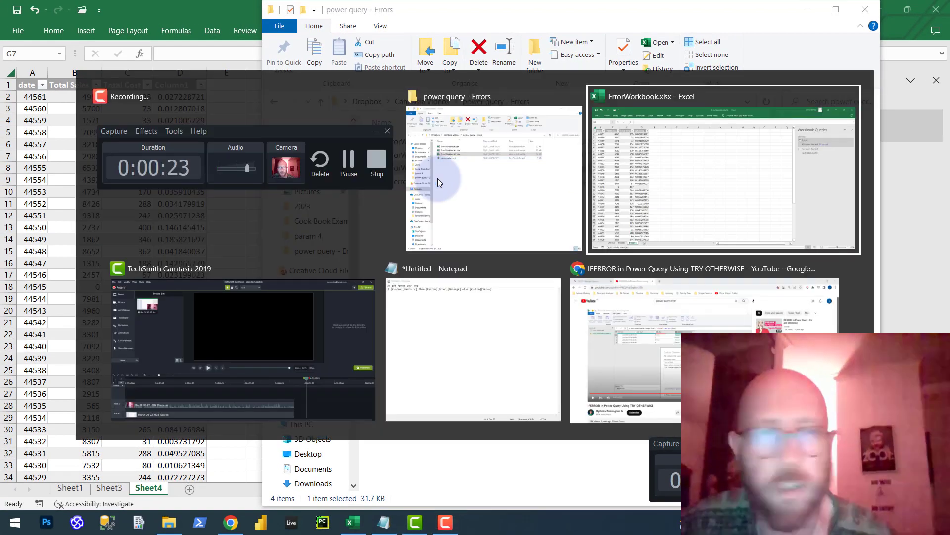
Import ErrorWorkbook1.xlsx via New Query > From Excel Workbook and preview its Table1 in the Navigator
{"action": "left_click", "coordinate": [385, 157]}
{"action": "left_click", "coordinate": [306, 122]}
{"action": "left_click", "coordinate": [213, 31]}
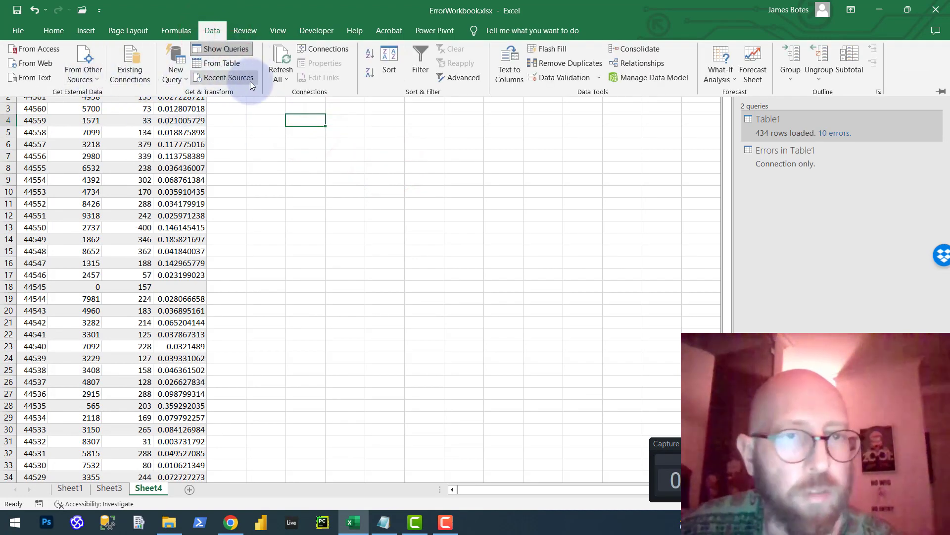
{"action": "left_click", "coordinate": [188, 75]}
{"action": "mouse_move", "coordinate": [247, 101]}
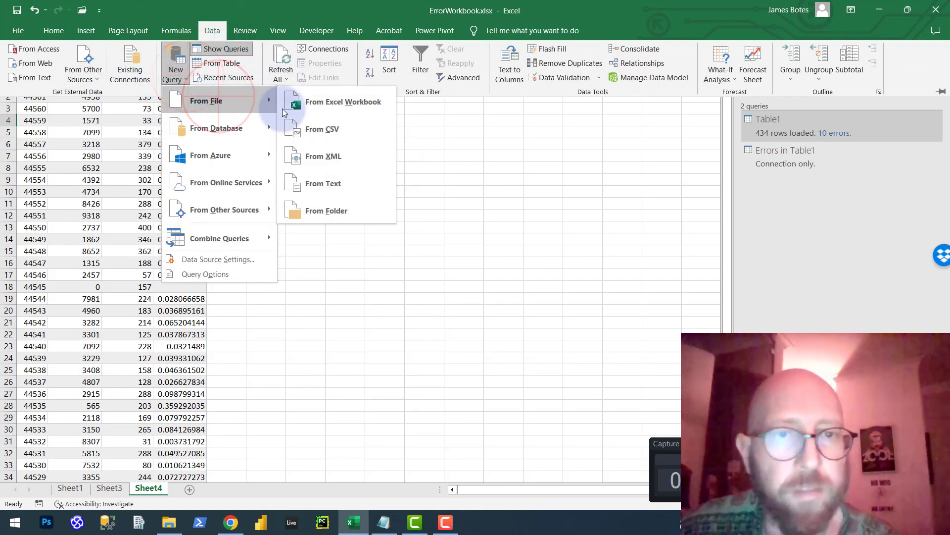
{"action": "left_click", "coordinate": [325, 102]}
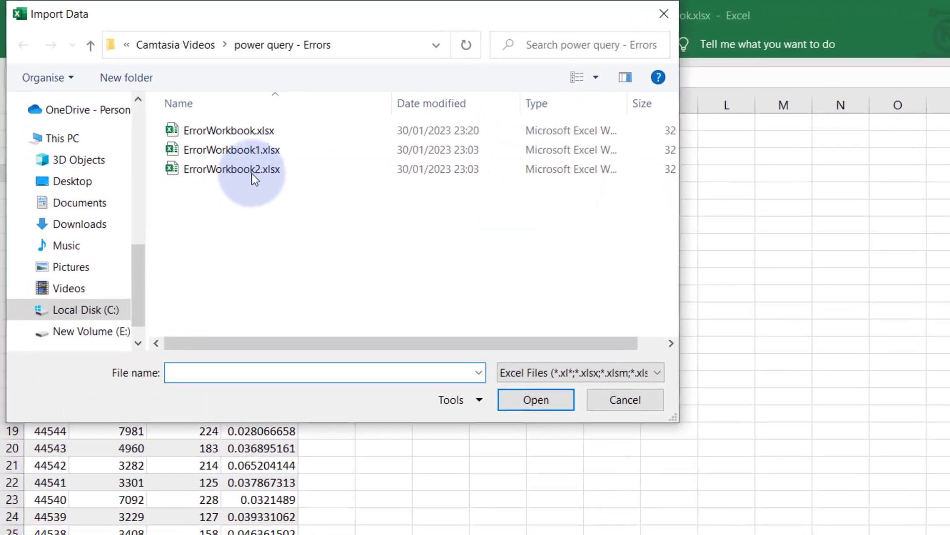
{"action": "left_click", "coordinate": [255, 149]}
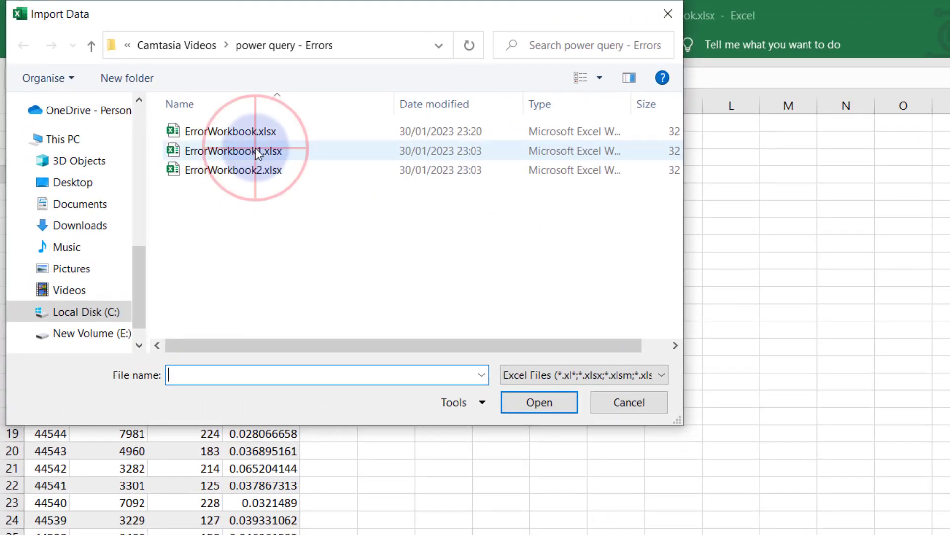
{"action": "left_click", "coordinate": [534, 400]}
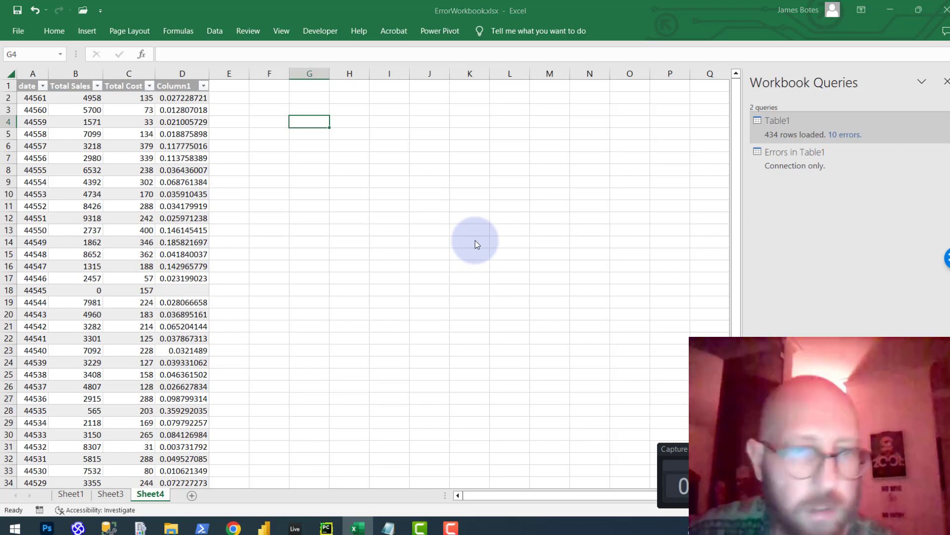
{"action": "left_click", "coordinate": [266, 161]}
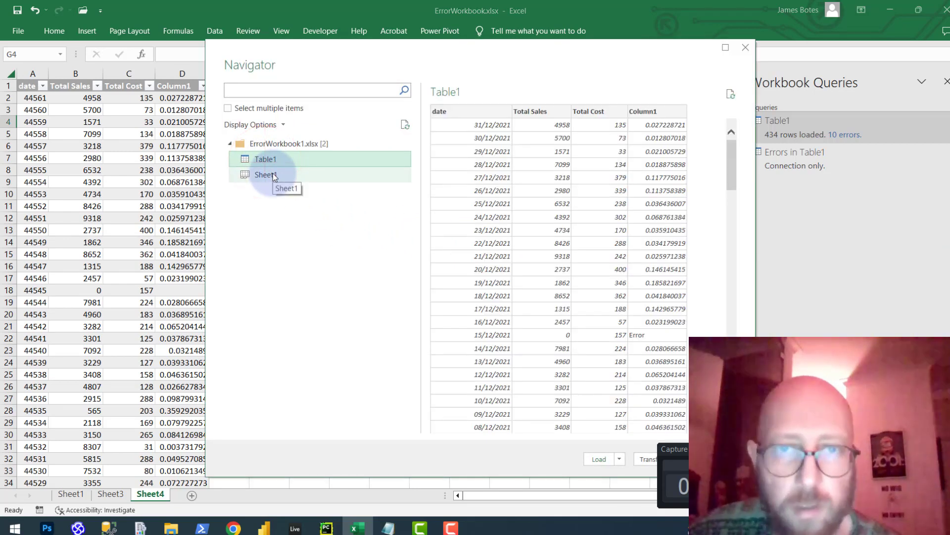
Open Table1 (2) in the editor and inspect its Source step listing Sheet1 and Table1
{"action": "left_click", "coordinate": [649, 459]}
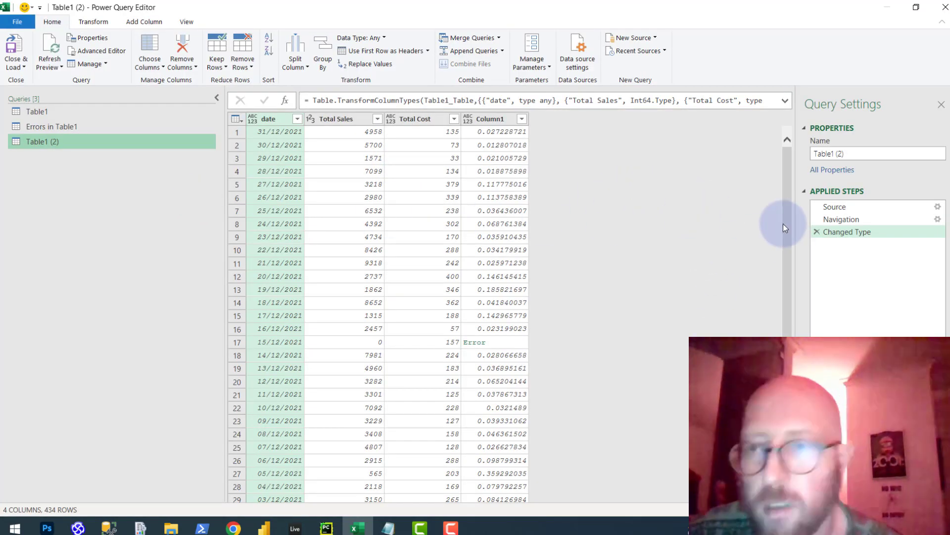
{"action": "left_click", "coordinate": [830, 207]}
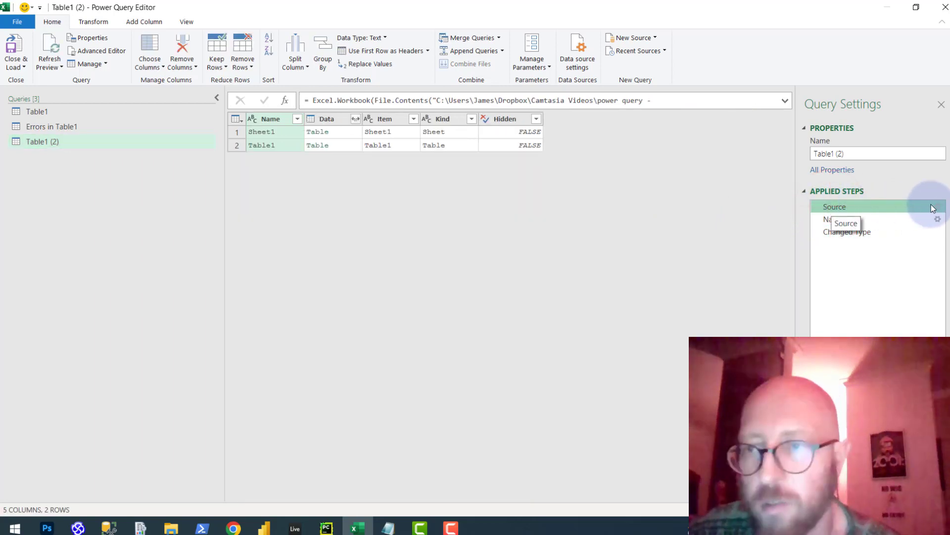
{"action": "left_click", "coordinate": [938, 207]}
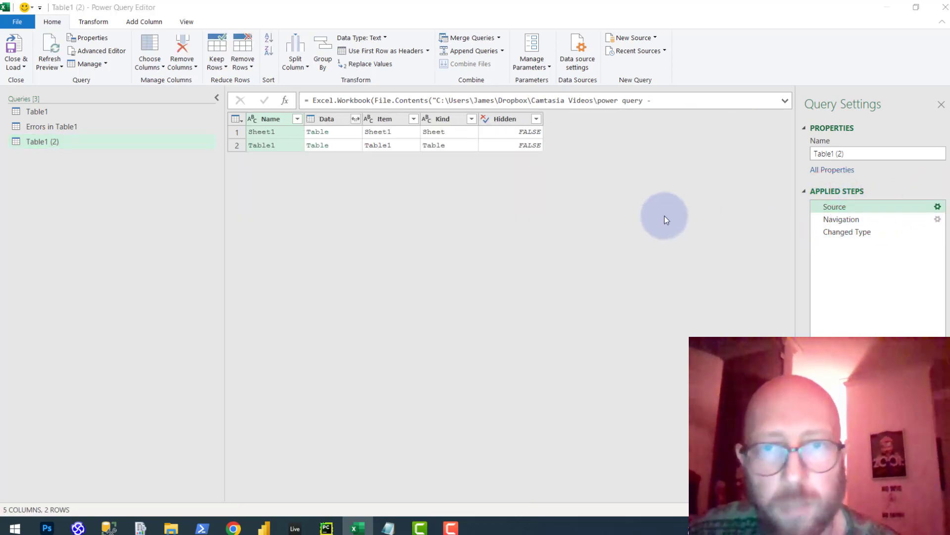
{"action": "left_click", "coordinate": [690, 185]}
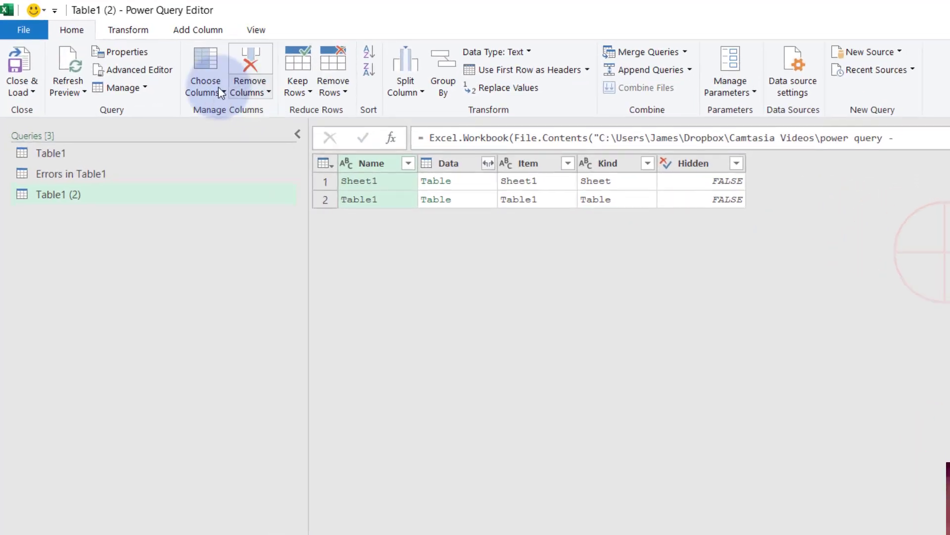
In the Advanced Editor, add 'try' before the Excel.Workbook expression in the Source step
{"action": "left_click", "coordinate": [97, 50]}
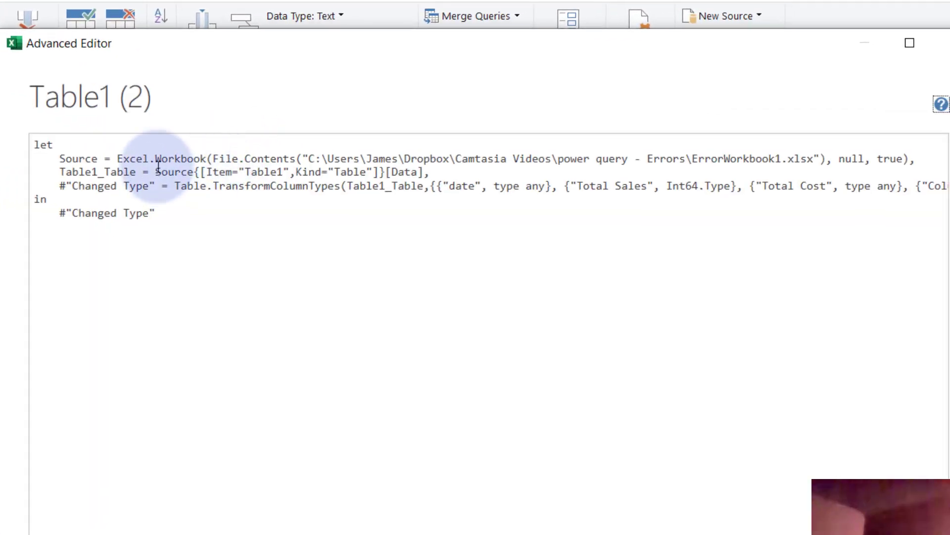
{"action": "left_click", "coordinate": [214, 174]}
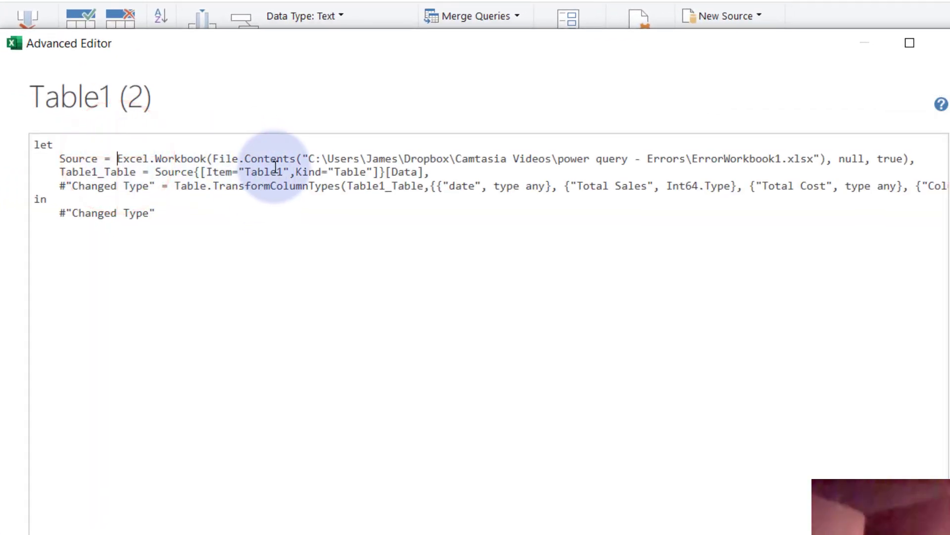
{"action": "type", "text": "try"}
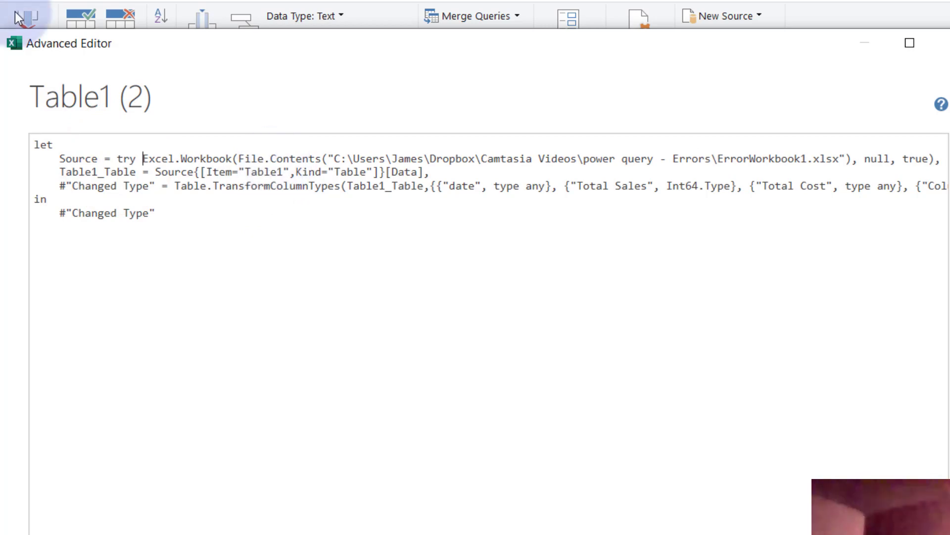
Add 'otherwise' with a pasted copy of the Excel.Workbook expression, deleting the 1 from its file name
{"action": "left_click_drag", "start_coordinate": [142, 158], "coordinate": [474, 186]}
{"action": "left_click_drag", "start_coordinate": [638, 171], "coordinate": [825, 139]}
{"action": "key", "text": "ctrl+c"}
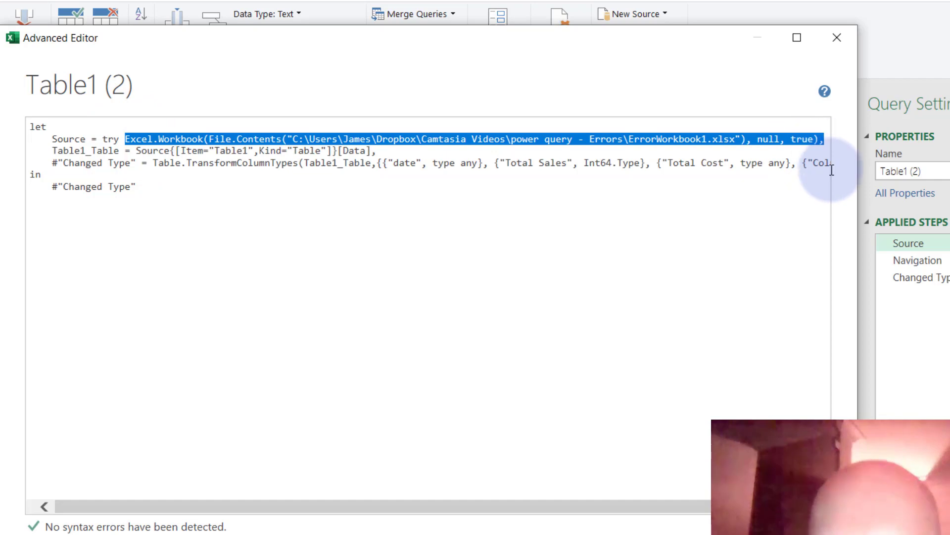
{"action": "left_click", "coordinate": [821, 141]}
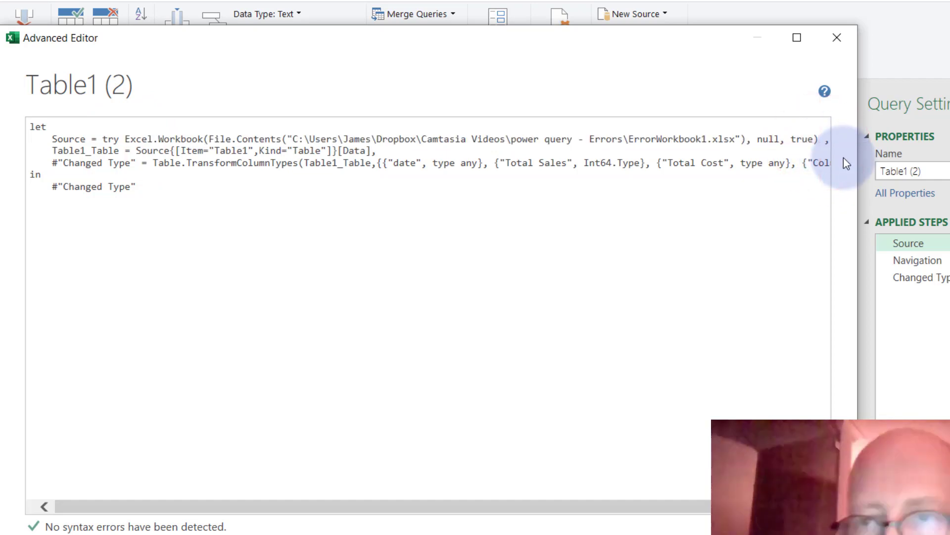
{"action": "type", "text": "other"}
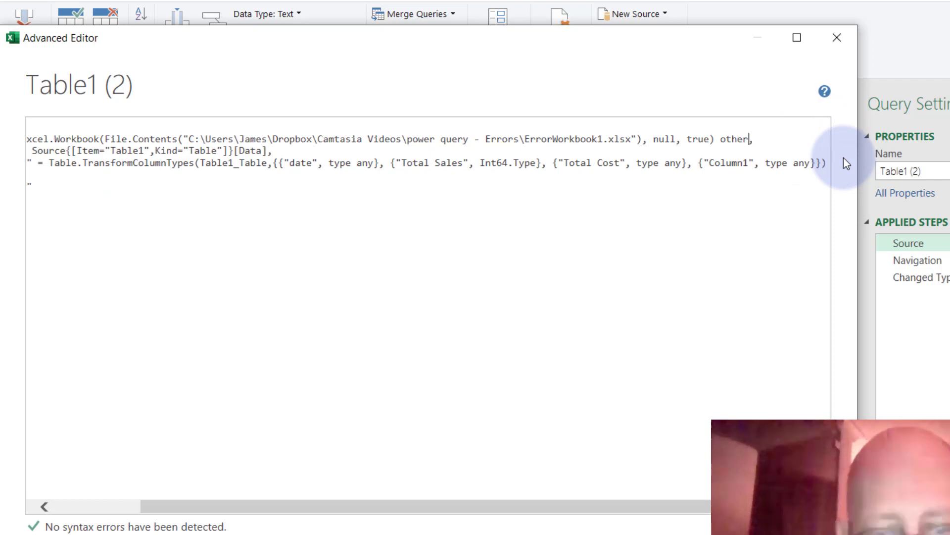
{"action": "type", "text": "wise"}
{"action": "key", "text": "ctrl+v"}
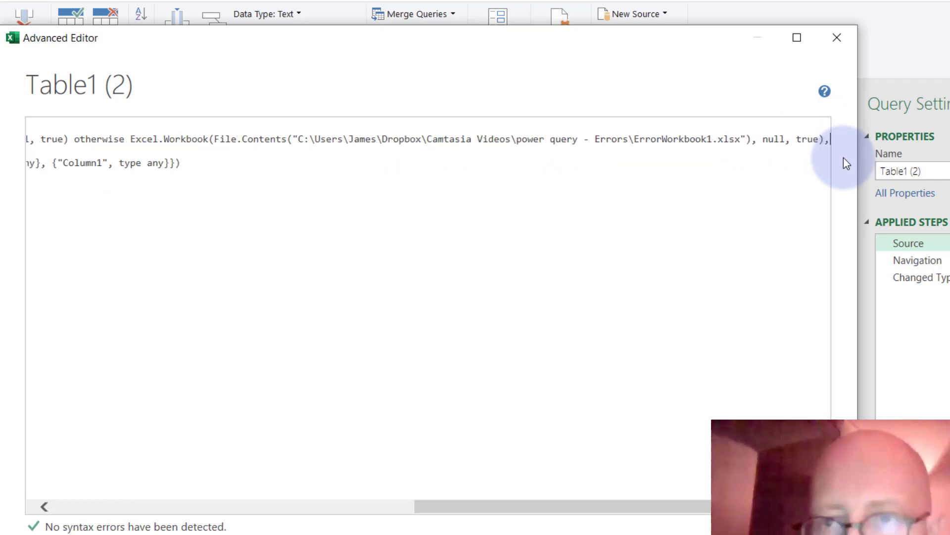
{"action": "type", "text": ","}
{"action": "key", "text": "BackSpace"}
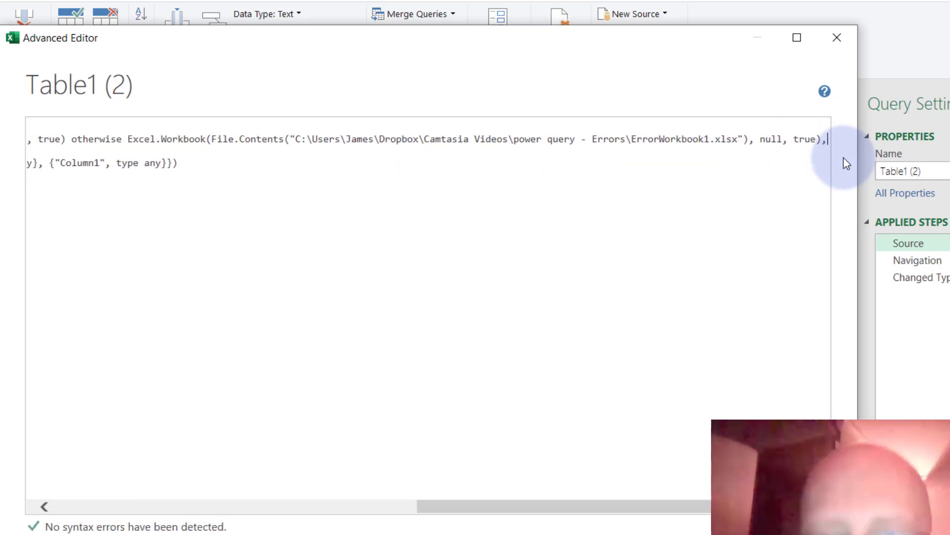
{"action": "left_click", "coordinate": [710, 139]}
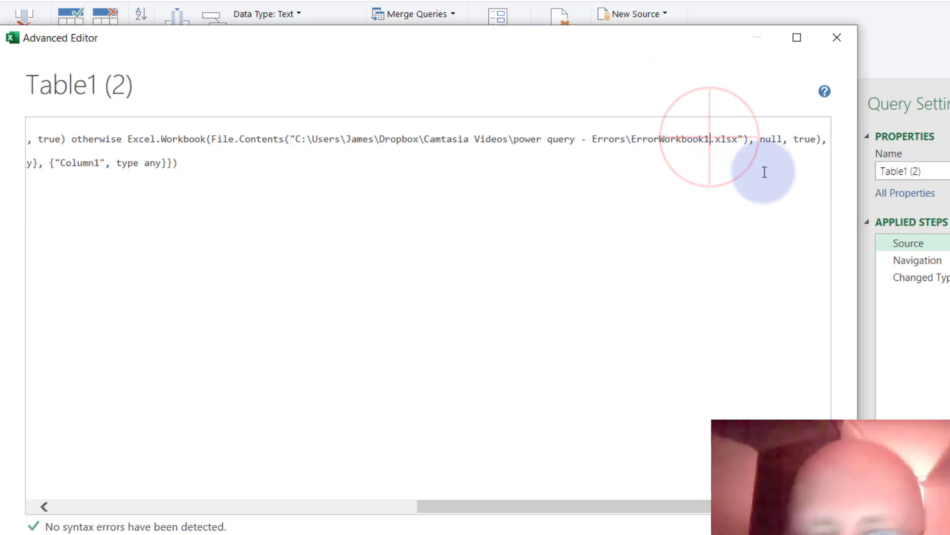
{"action": "key", "text": "BackSpace"}
Finish the fallback file name as ErrorWorkbook2.xlsx and load the query to the worksheet, 434 rows
{"action": "type", "text": "2"}
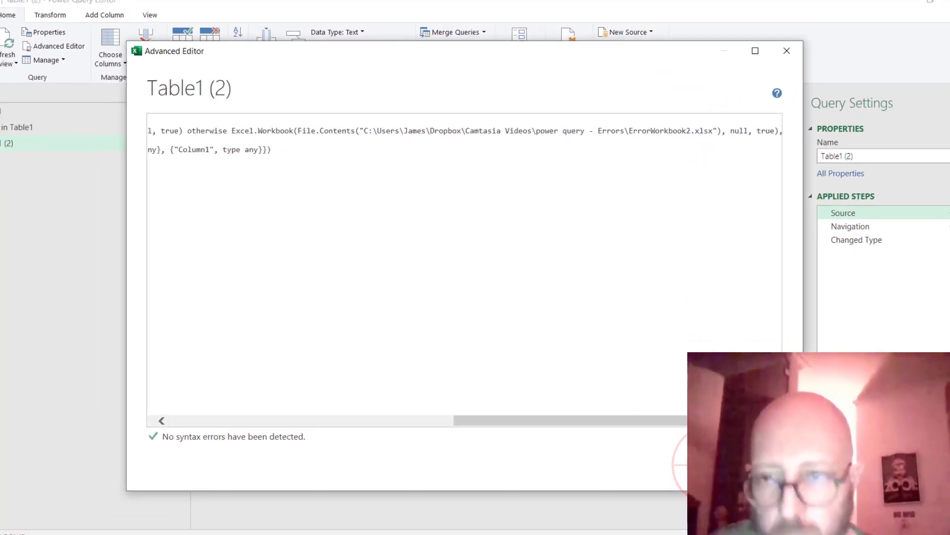
{"action": "left_click", "coordinate": [756, 527]}
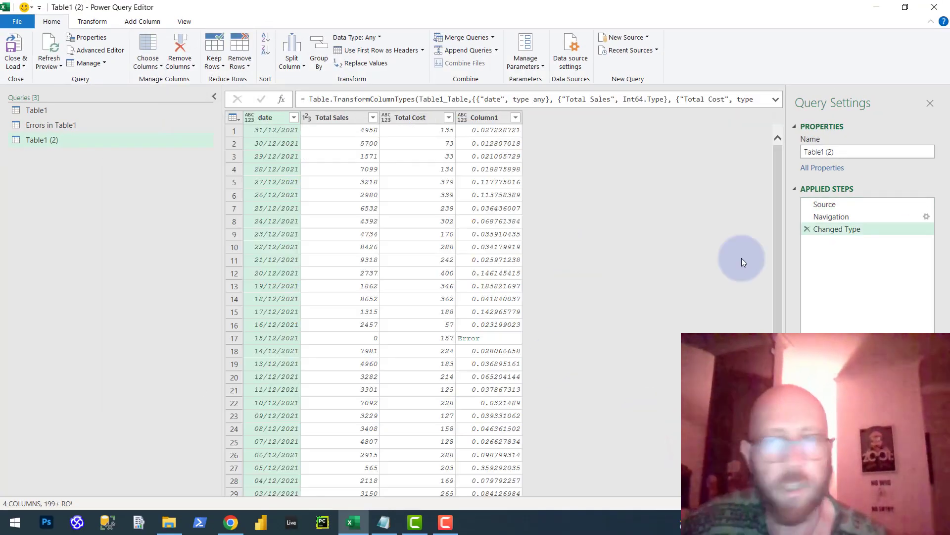
{"action": "left_click", "coordinate": [14, 47]}
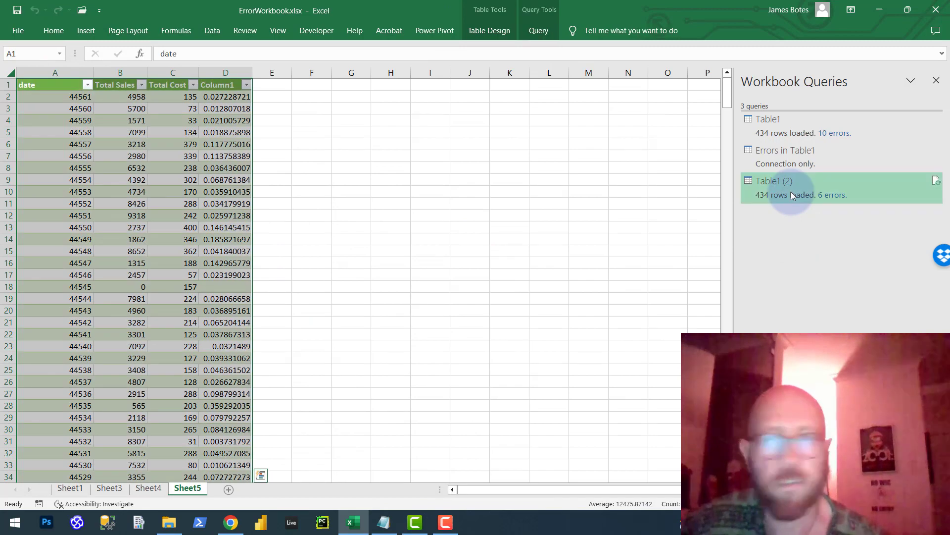
{"action": "mouse_move", "coordinate": [775, 195]}
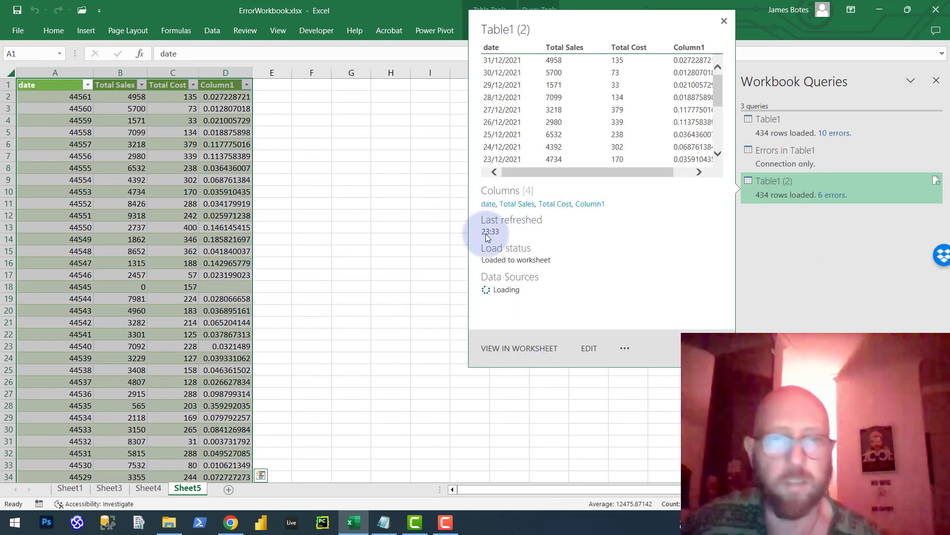
{"action": "left_click", "coordinate": [368, 201]}
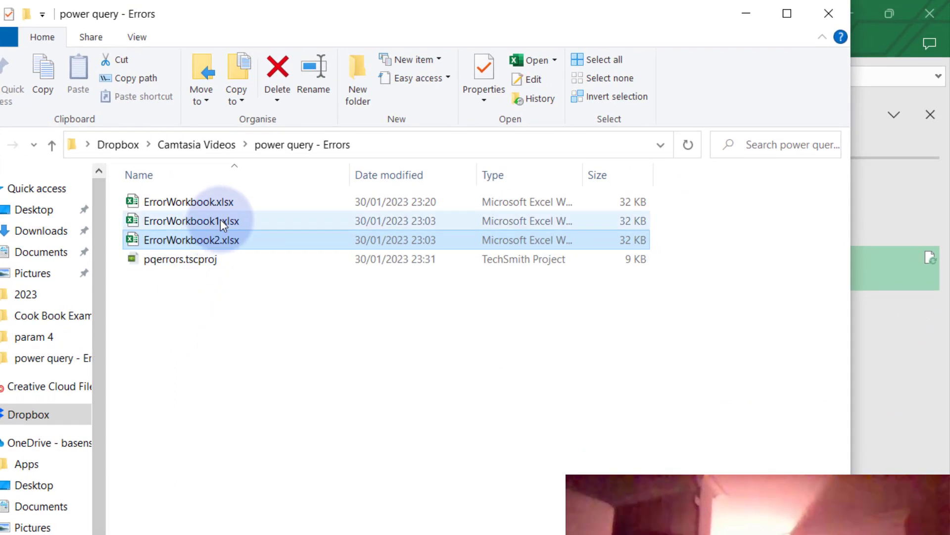
Cut ErrorWorkbook1.xlsx, paste it into Camtasia Videos, then return to the power query - Errors folder
{"action": "left_click", "coordinate": [221, 218]}
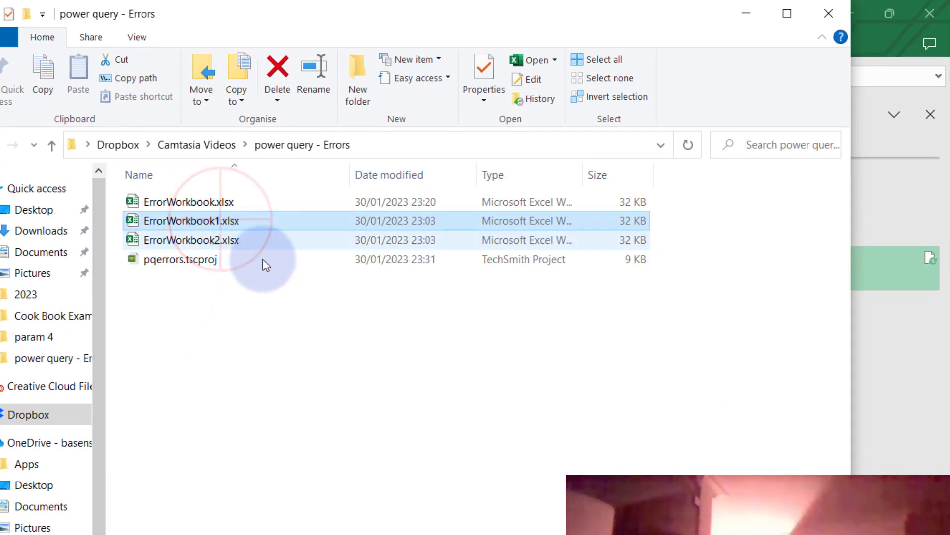
{"action": "left_click", "coordinate": [207, 143]}
{"action": "left_click", "coordinate": [271, 353]}
{"action": "left_click", "coordinate": [261, 461]}
{"action": "right_click", "coordinate": [261, 461]}
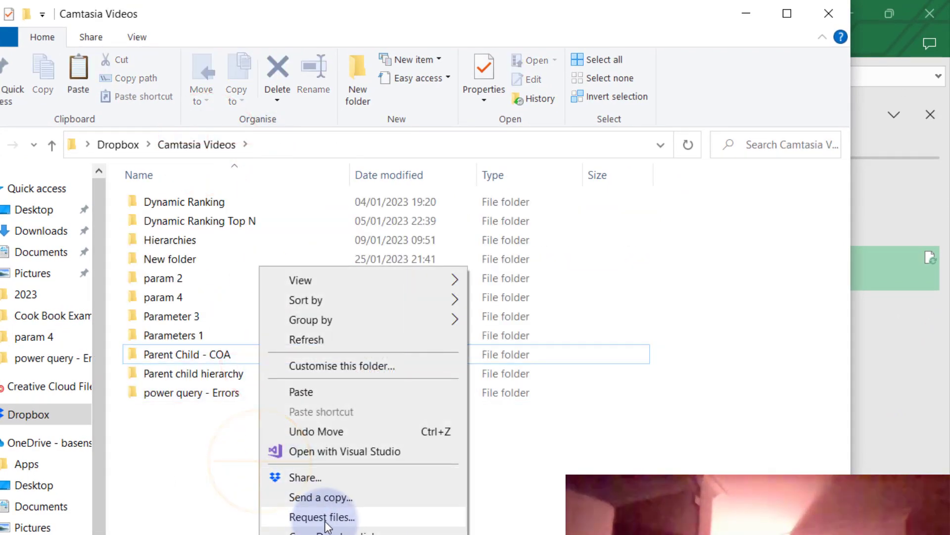
{"action": "left_click", "coordinate": [326, 391]}
{"action": "left_click", "coordinate": [360, 503]}
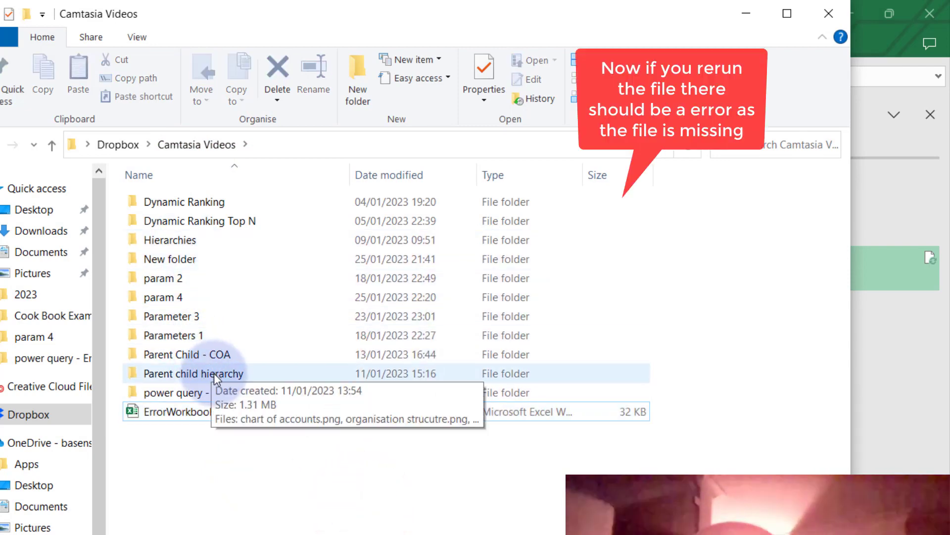
{"action": "left_click", "coordinate": [218, 391]}
{"action": "double_click", "coordinate": [218, 391]}
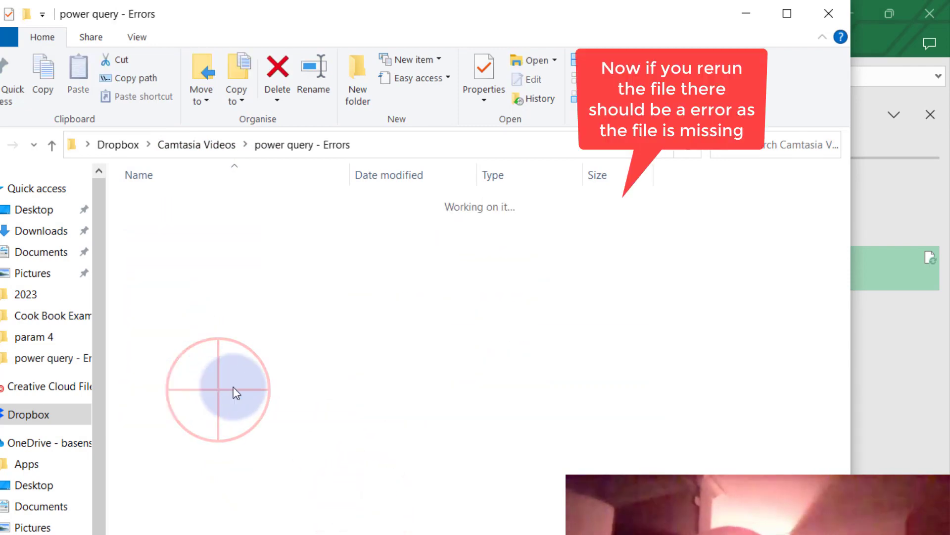
{"action": "left_click", "coordinate": [331, 390]}
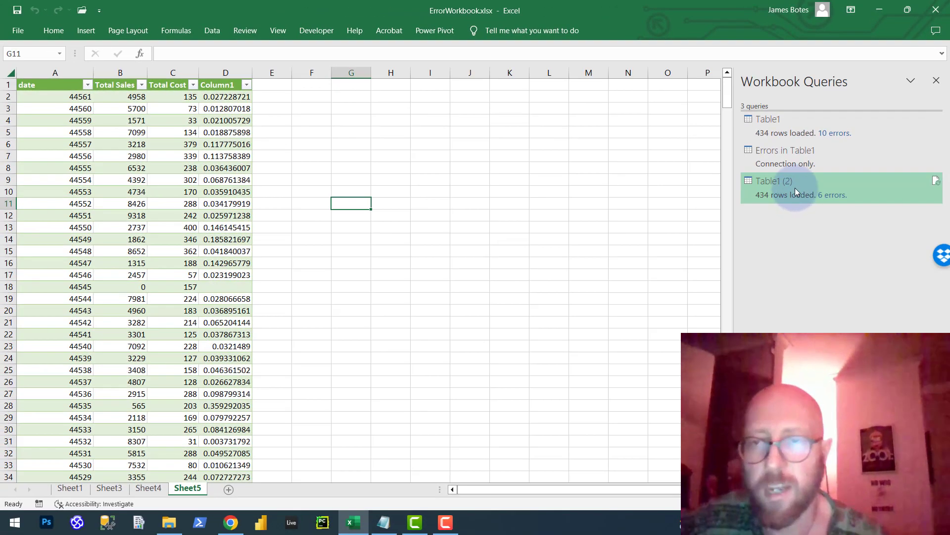
Refresh Table1 (2) without ErrorWorkbook1 and reopen it in the editor, still showing 434 rows
{"action": "right_click", "coordinate": [795, 192]}
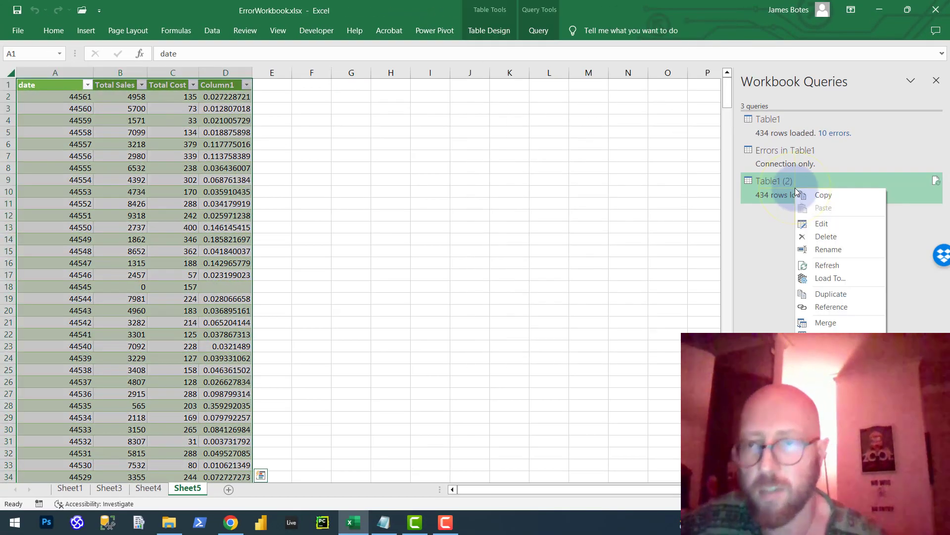
{"action": "left_click", "coordinate": [838, 267]}
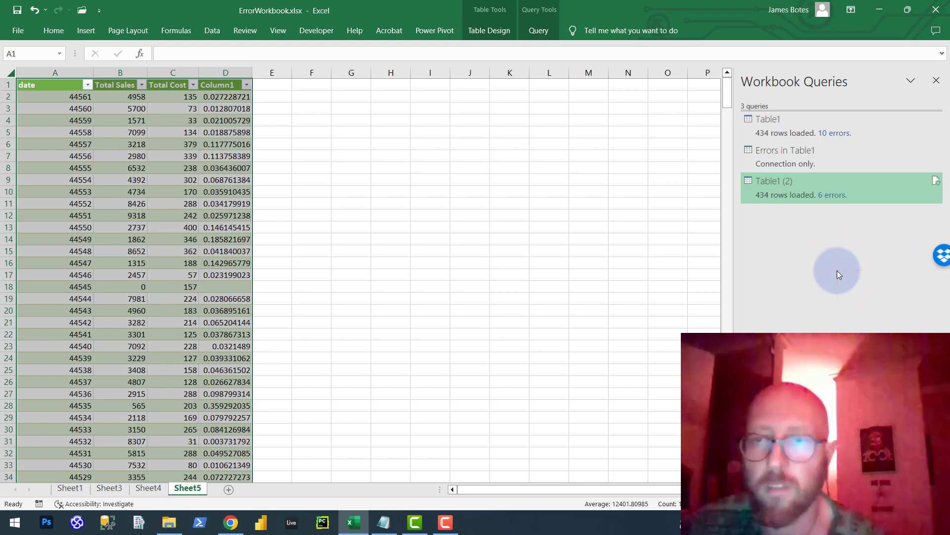
{"action": "double_click", "coordinate": [824, 183]}
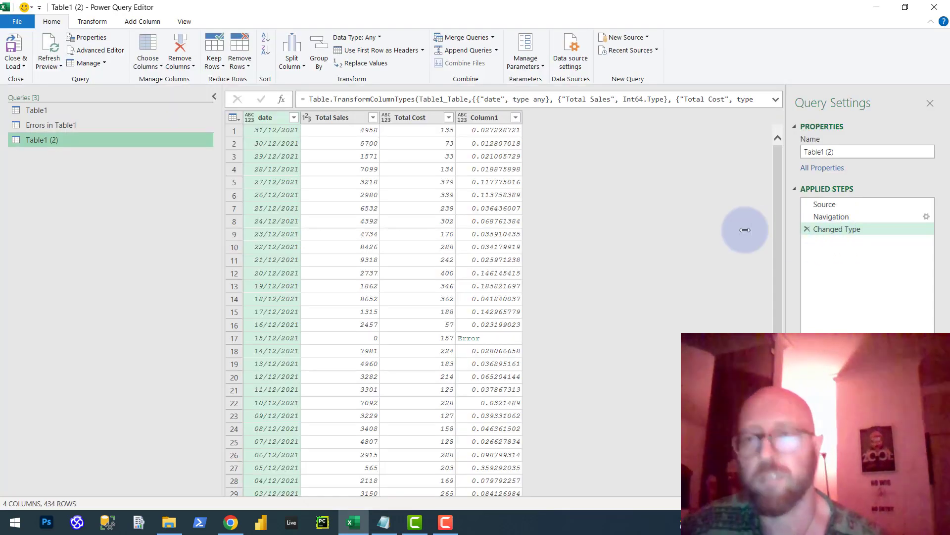
{"action": "left_click", "coordinate": [448, 526]}
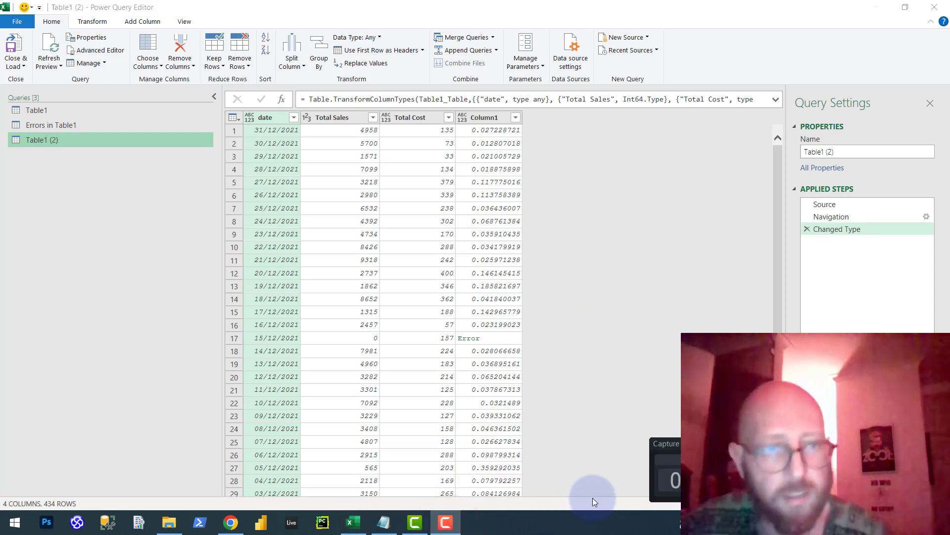